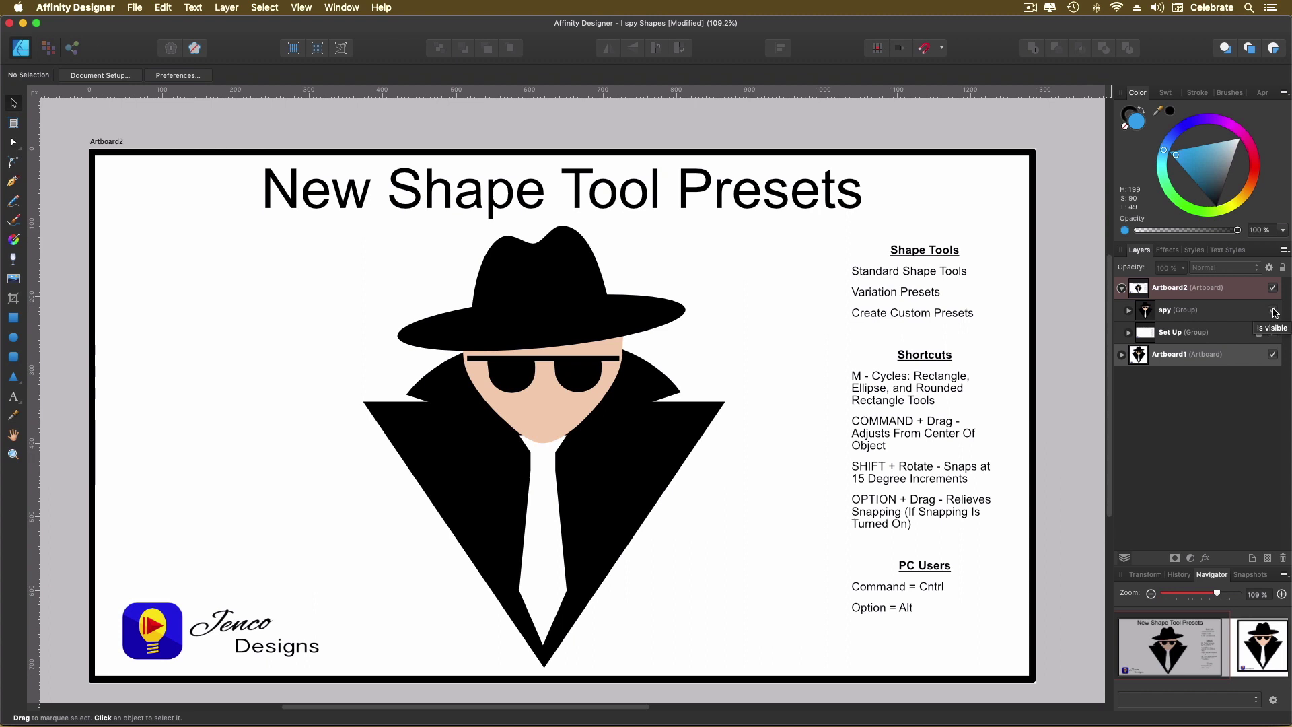
Hide the spy illustration and open the extra shape tools flyout
{"action": "left_click", "coordinate": [1272, 310]}
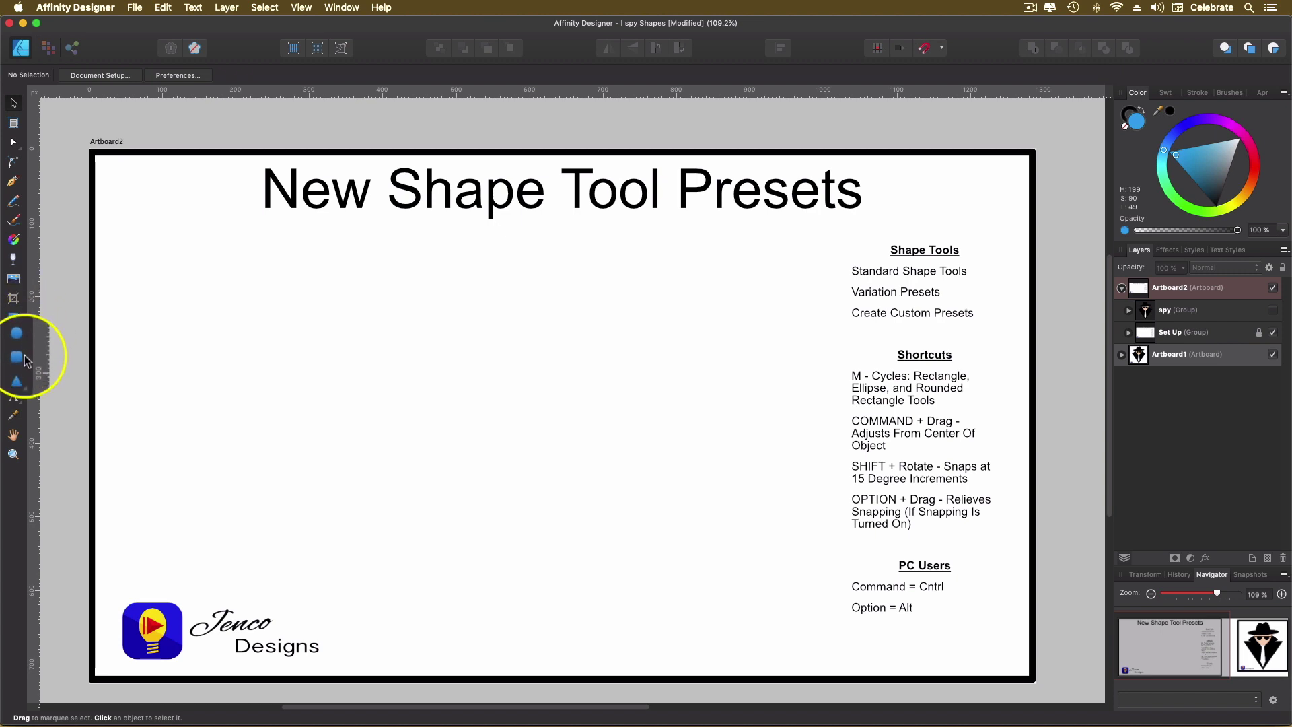
{"action": "left_click", "coordinate": [30, 389]}
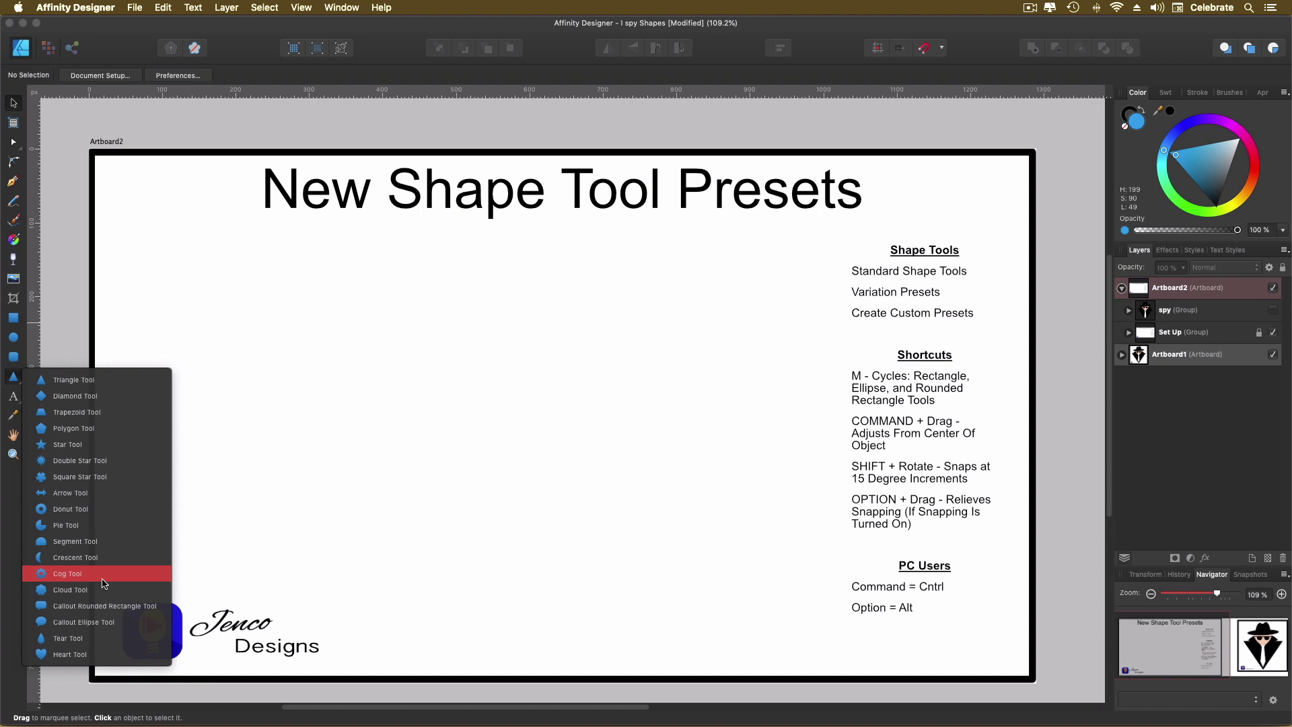
Draw a blue cog with Curvature 100%, Hole radius 41% and Notch size 37%
{"action": "left_click", "coordinate": [105, 582]}
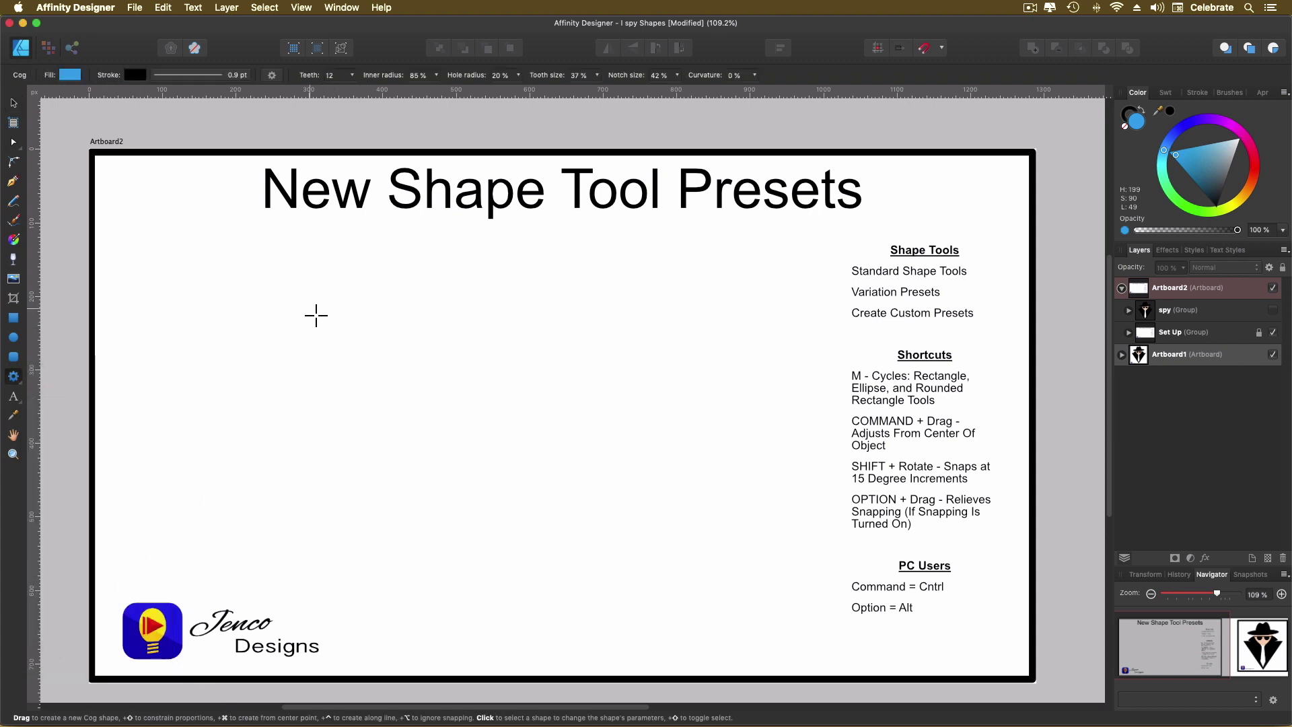
{"action": "left_click_drag", "start_coordinate": [316, 315], "coordinate": [492, 515]}
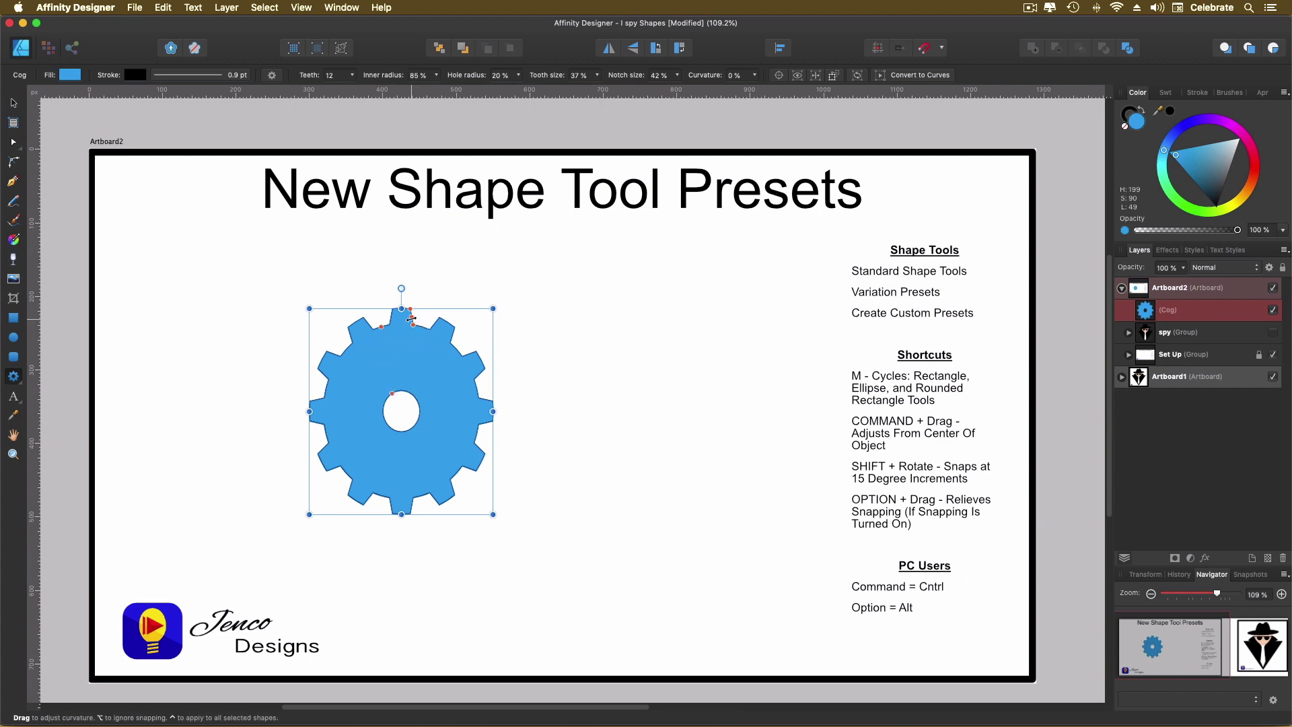
{"action": "left_click_drag", "start_coordinate": [407, 320], "coordinate": [427, 317]}
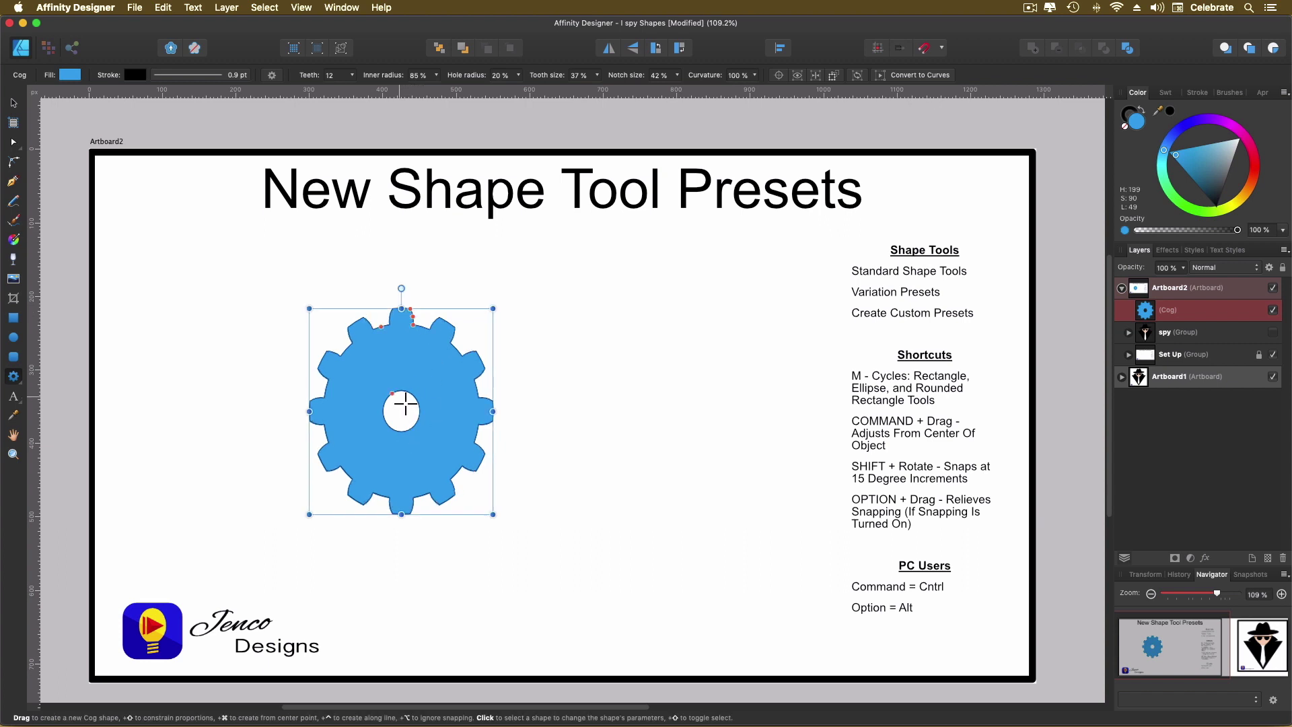
{"action": "left_click_drag", "start_coordinate": [394, 394], "coordinate": [383, 373]}
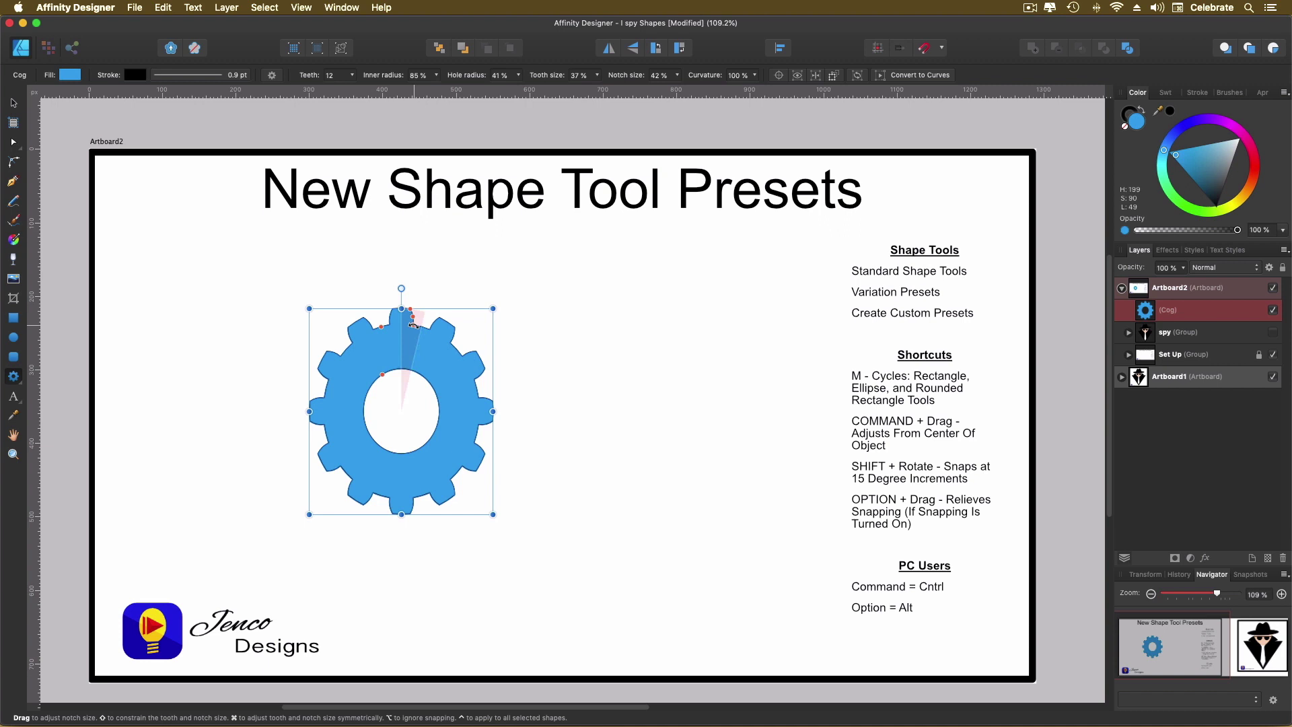
{"action": "left_click_drag", "start_coordinate": [413, 326], "coordinate": [414, 327]}
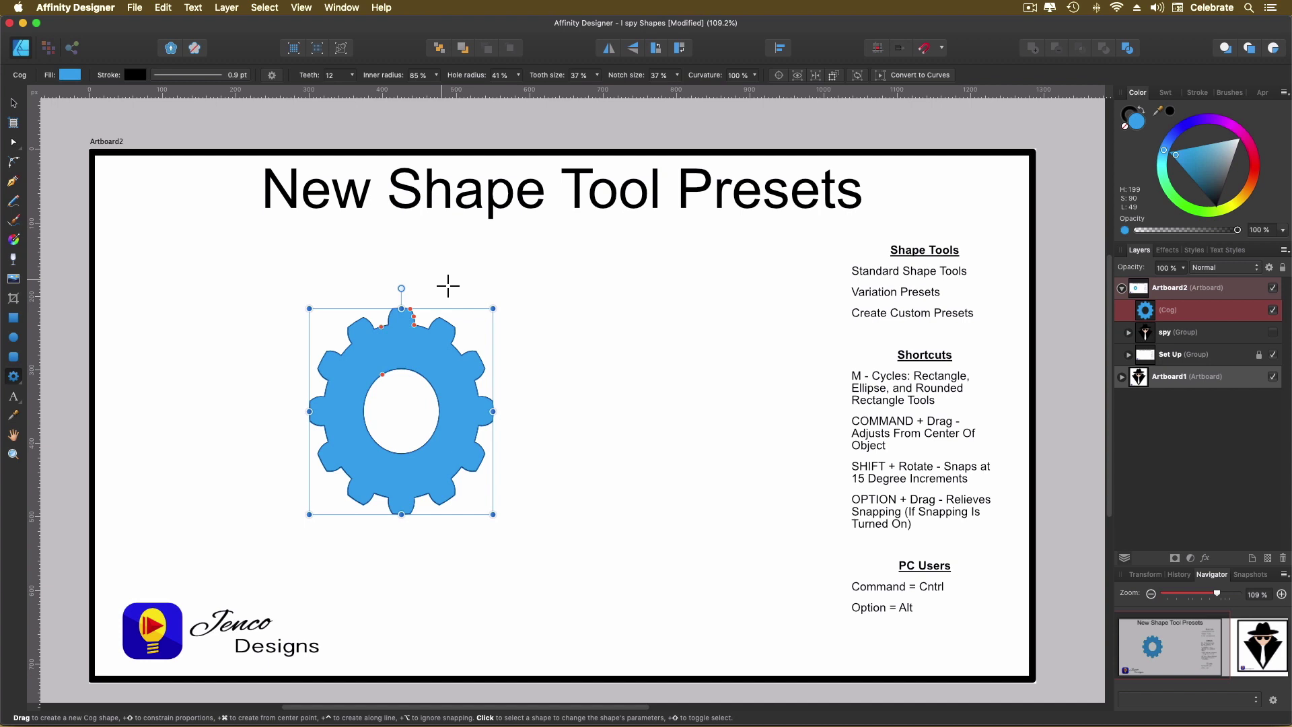
Apply the radial sunburst preset to the cog and straighten its blades to 0% curvature
{"action": "left_click", "coordinate": [448, 286]}
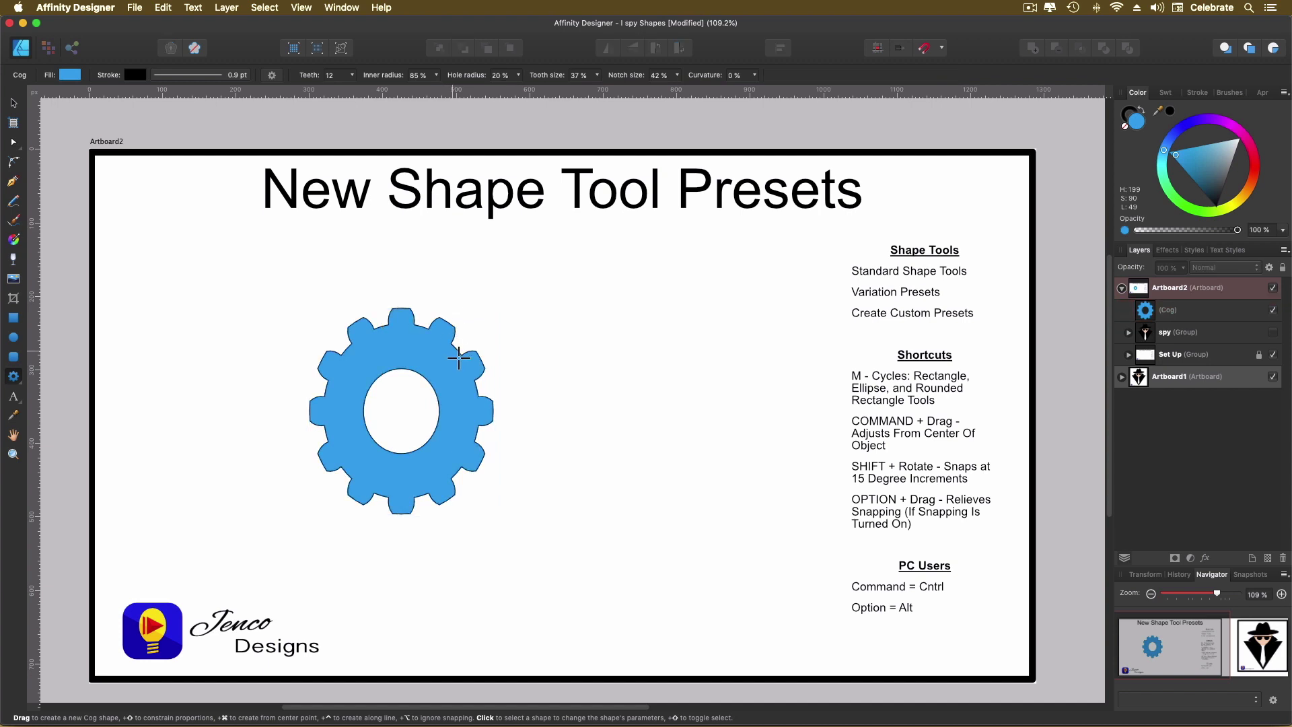
{"action": "left_click", "coordinate": [458, 358]}
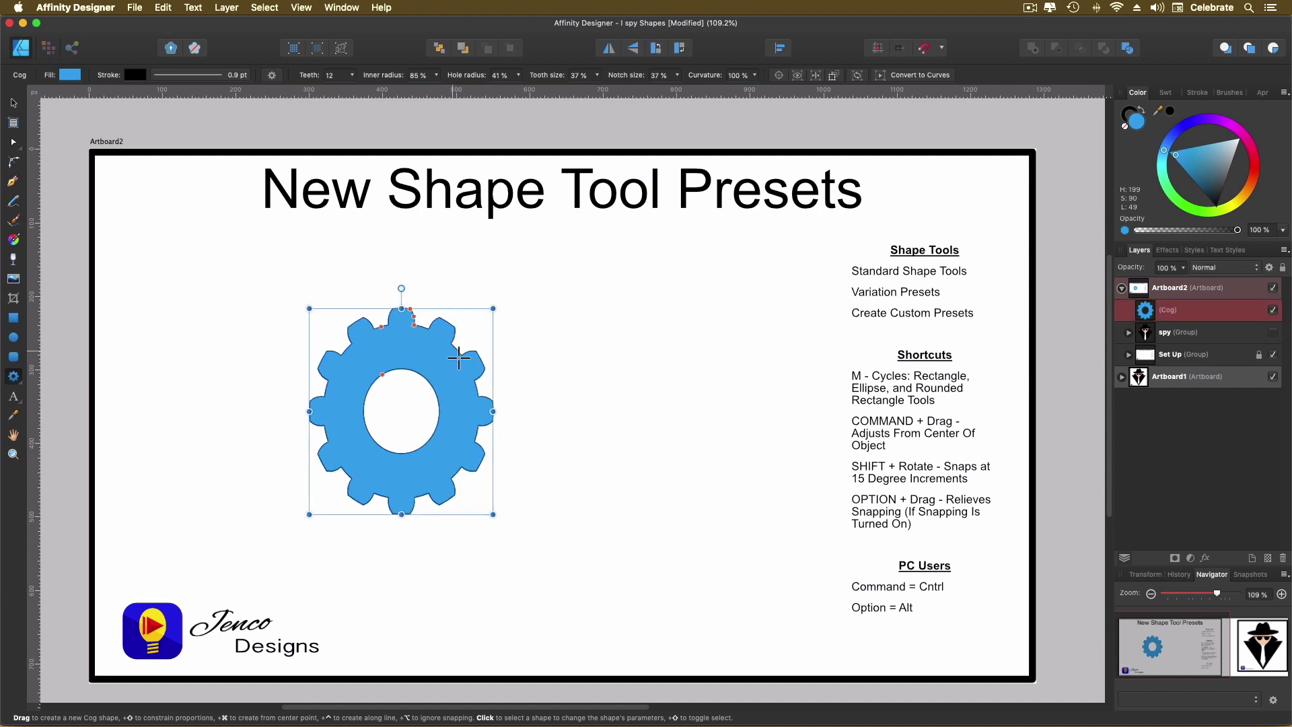
{"action": "left_click", "coordinate": [271, 75]}
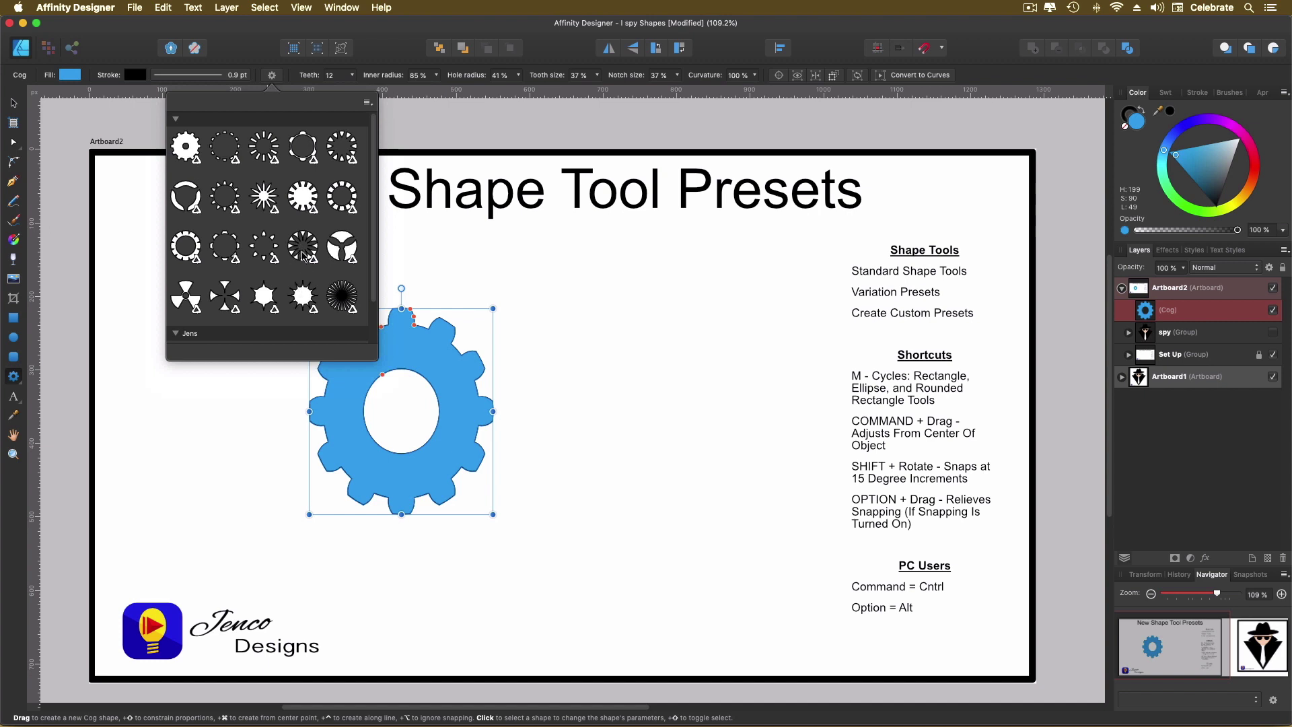
{"action": "left_click", "coordinate": [308, 261]}
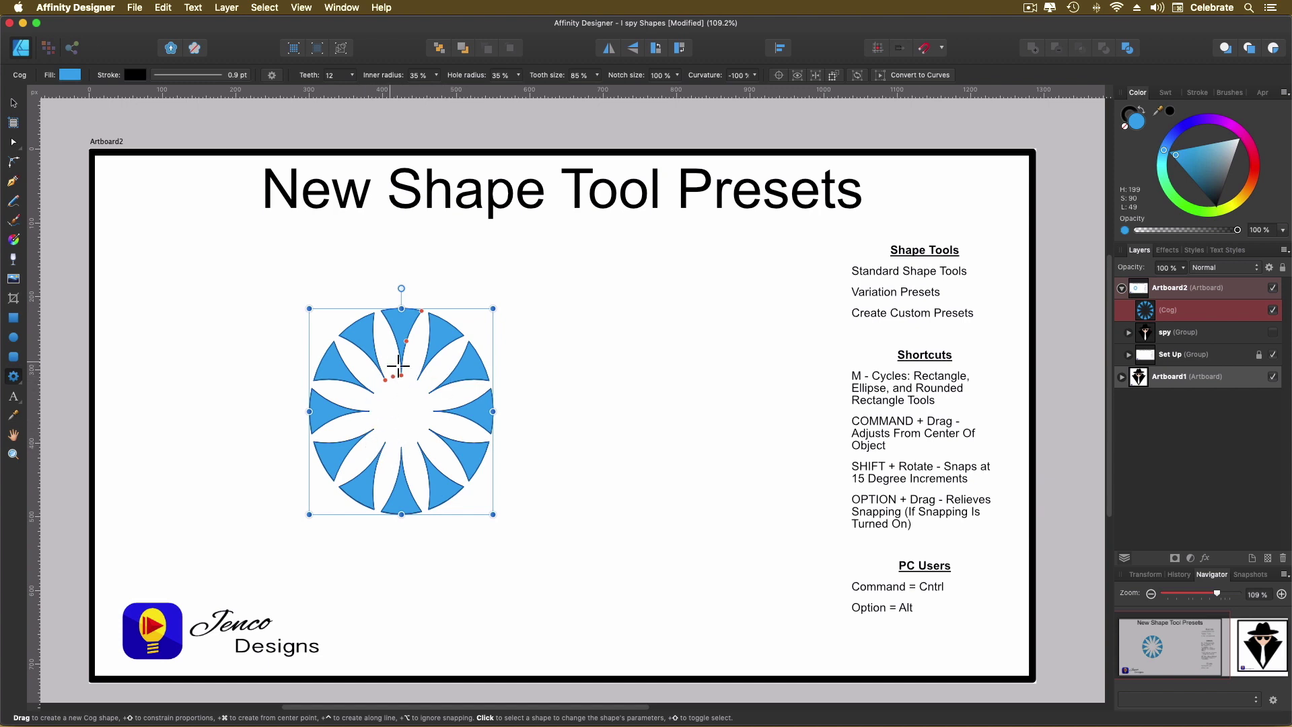
{"action": "left_click_drag", "start_coordinate": [407, 341], "coordinate": [412, 343]}
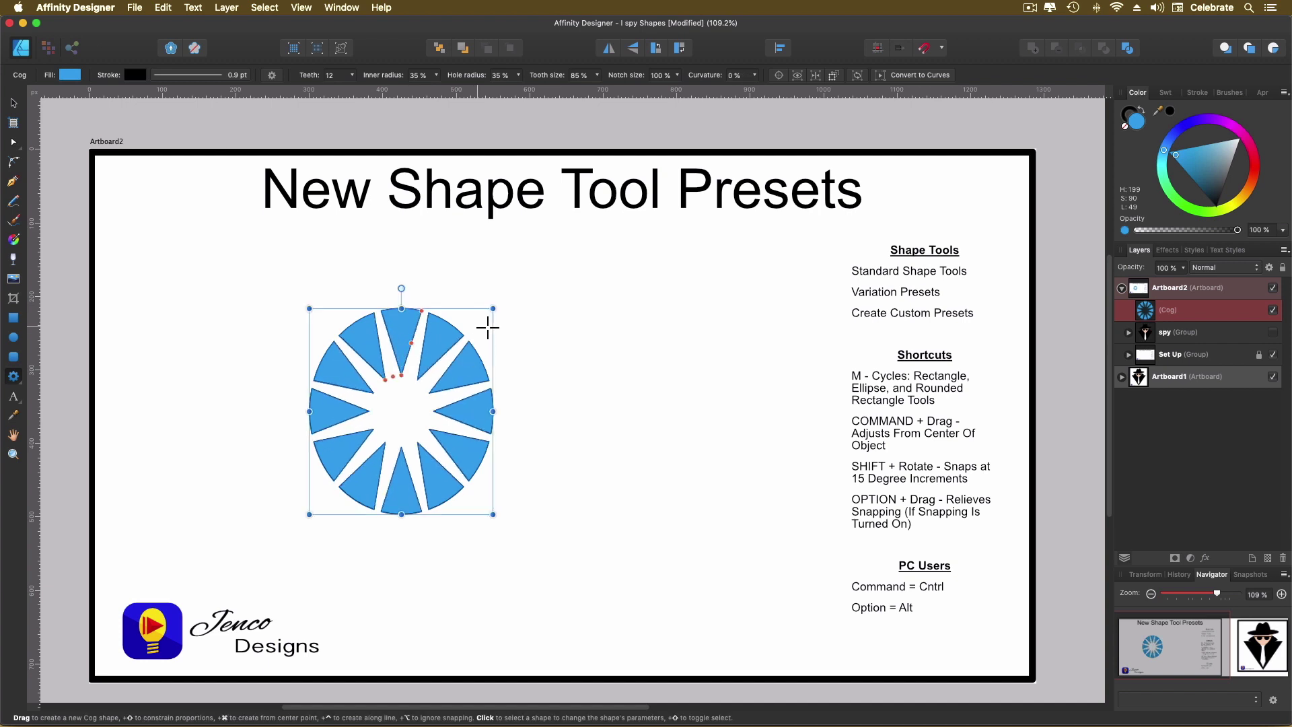
{"action": "key", "text": "super+d"}
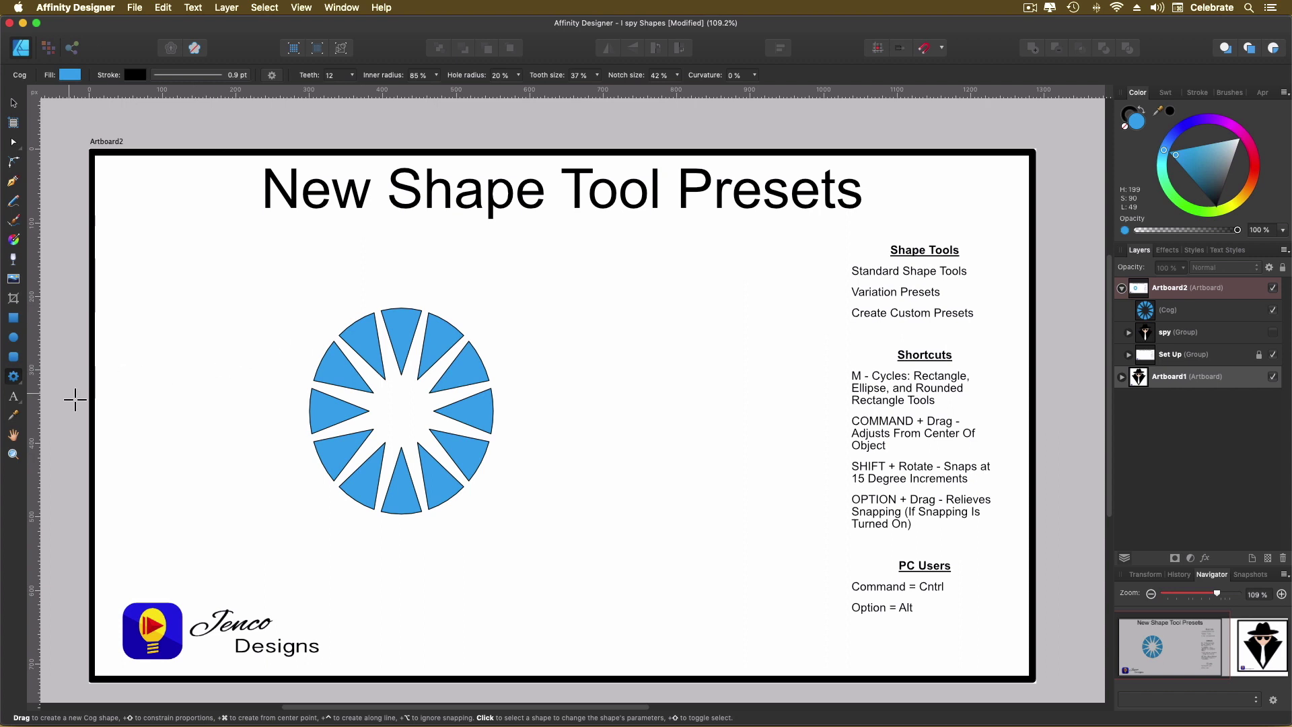
Switch to the Diamond Tool, review its presets, and draw a tall blue diamond right of the cog
{"action": "left_click", "coordinate": [27, 386]}
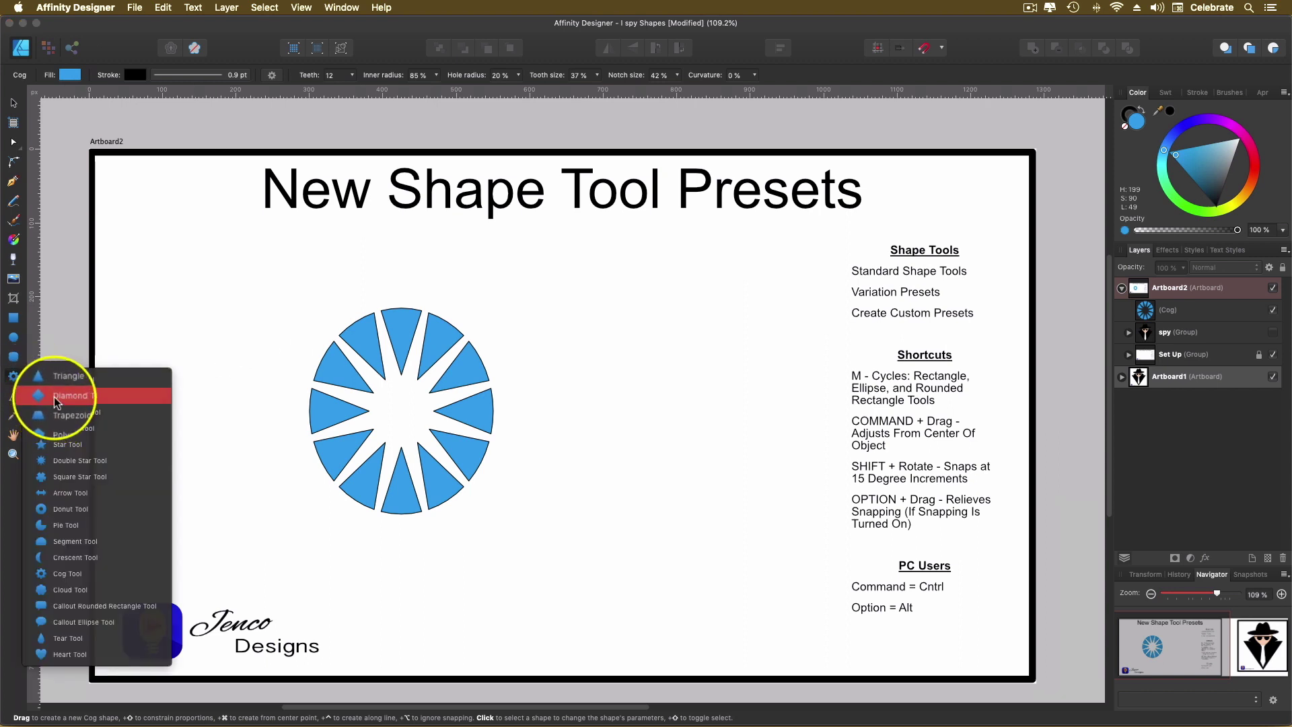
{"action": "left_click", "coordinate": [55, 398]}
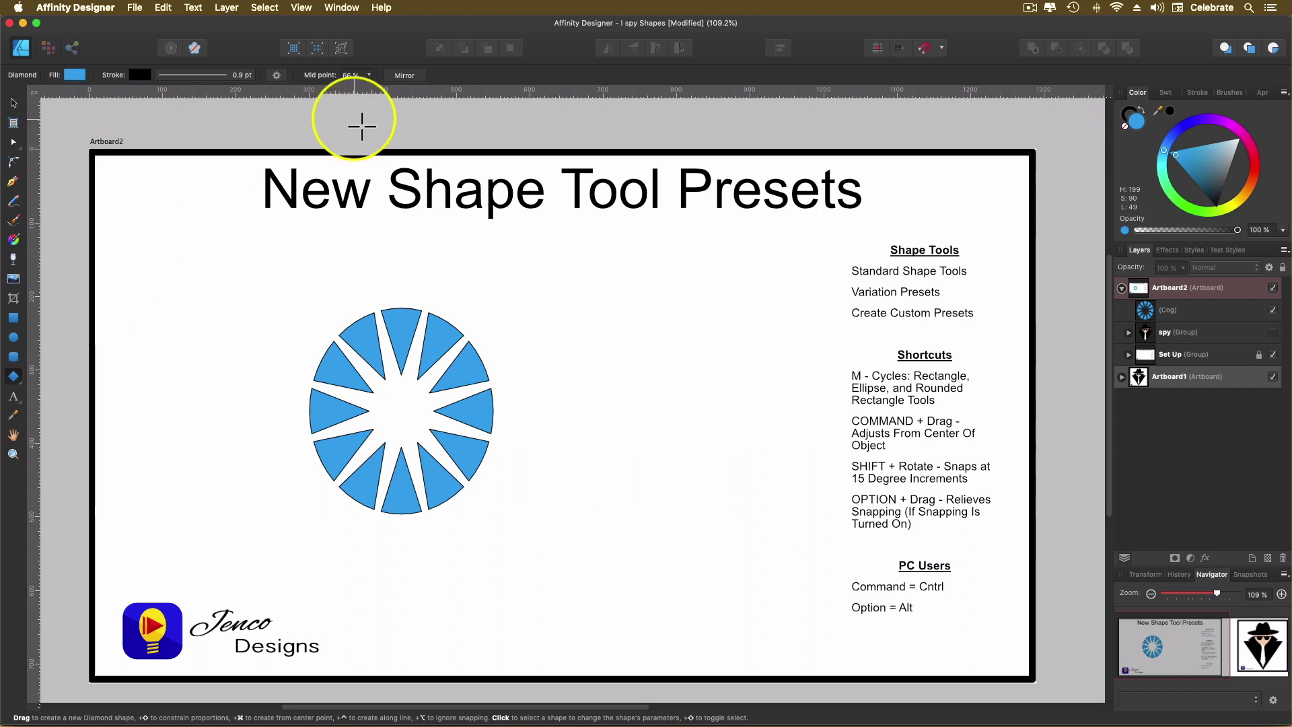
{"action": "left_click", "coordinate": [277, 76]}
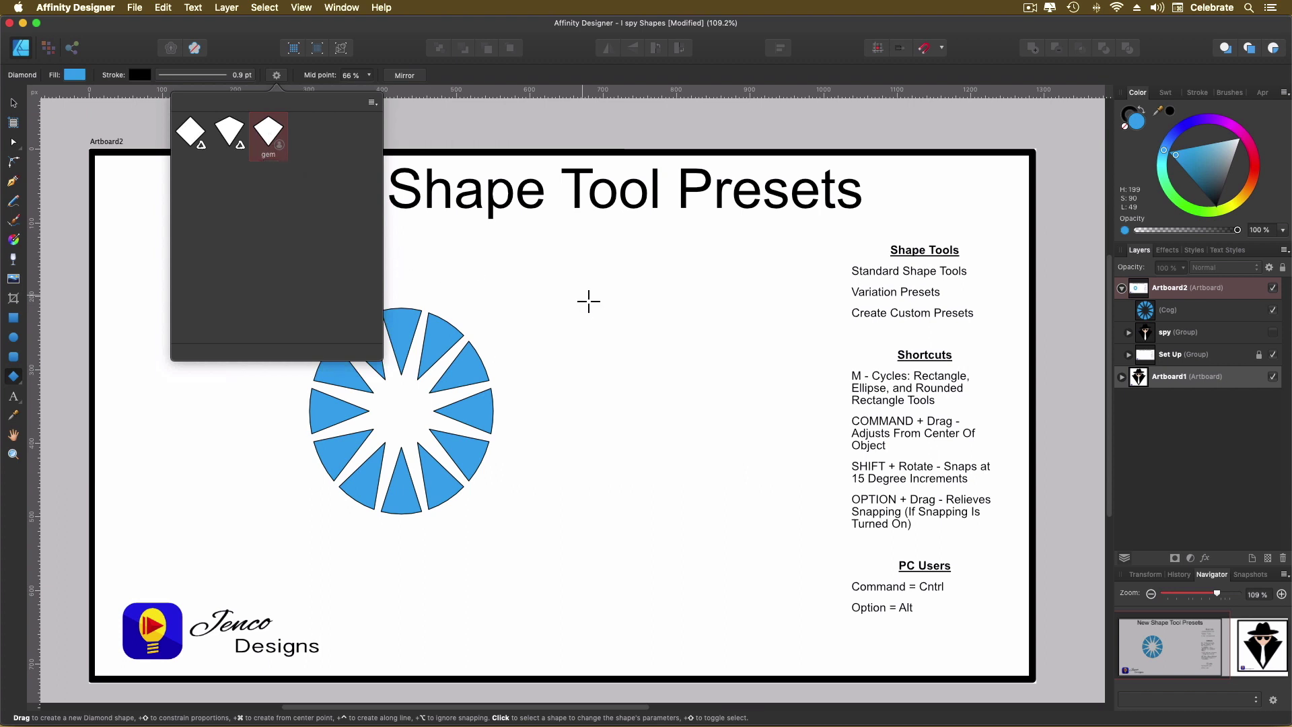
{"action": "left_click_drag", "start_coordinate": [580, 311], "coordinate": [740, 546]}
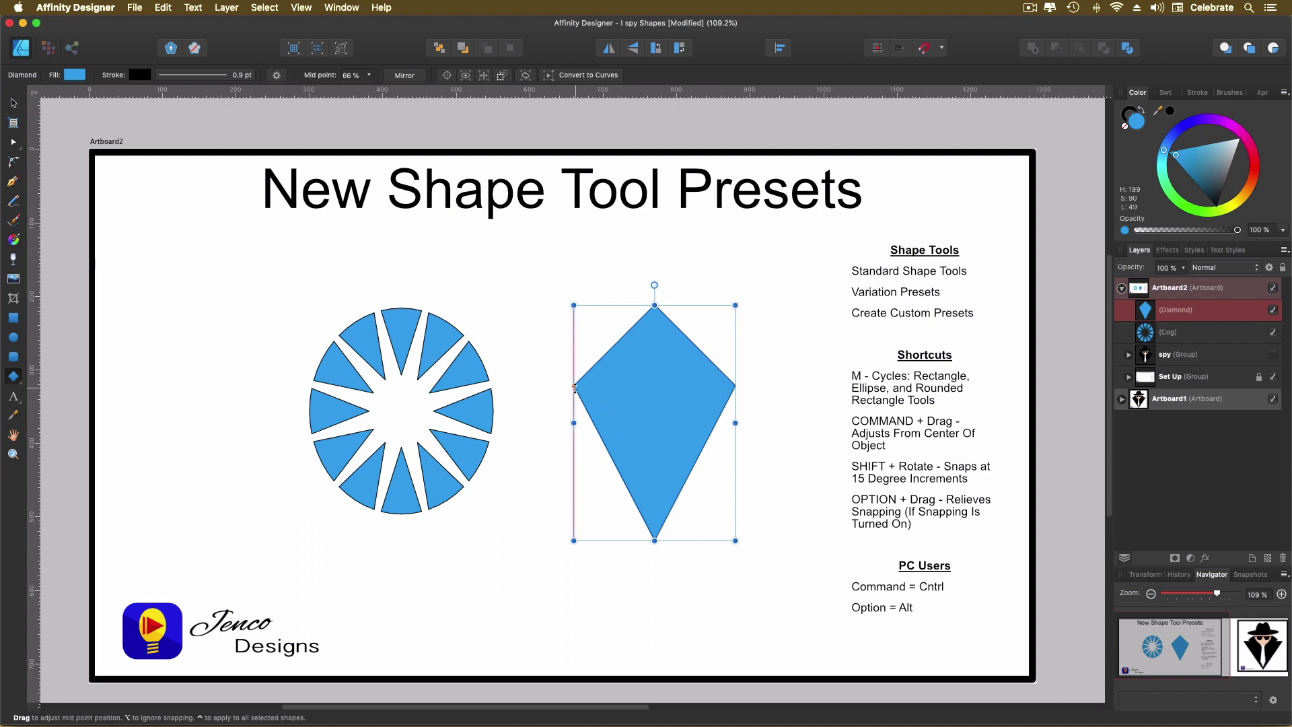
Raise the diamond's mid point to 90% and start saving it as a new shape preset
{"action": "left_click_drag", "start_coordinate": [575, 389], "coordinate": [573, 329]}
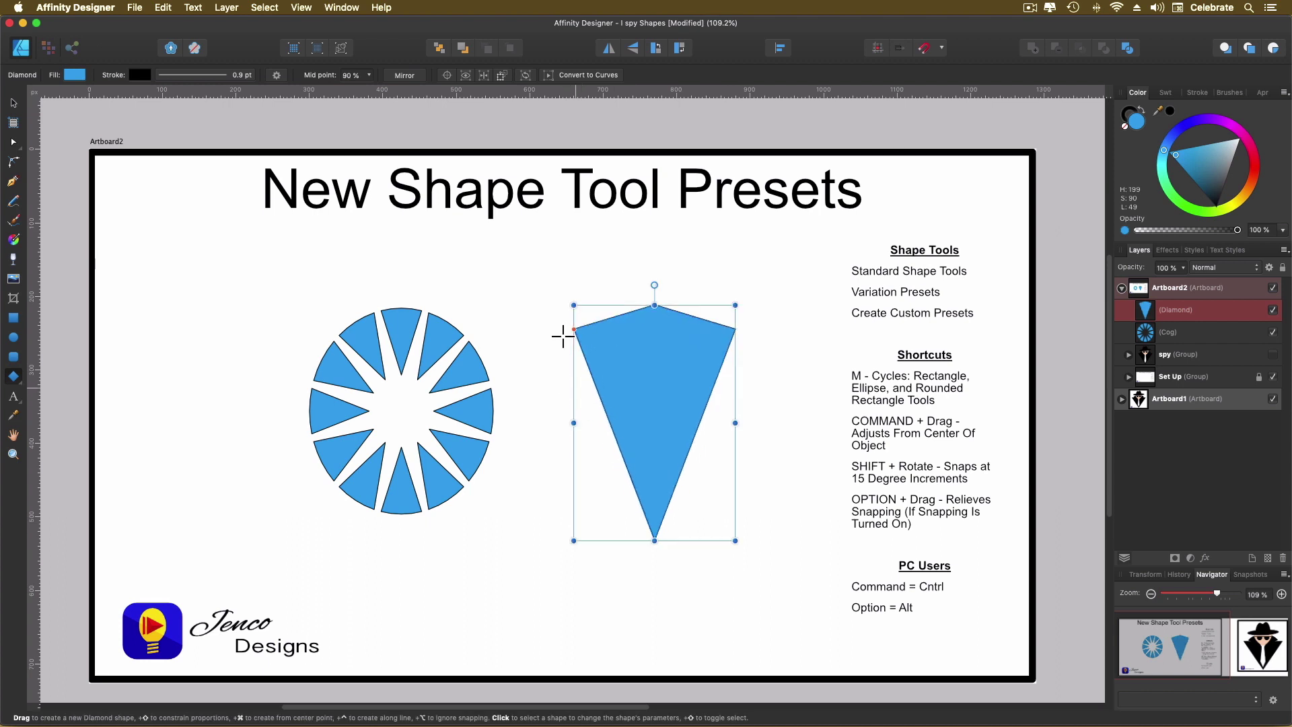
{"action": "left_click", "coordinate": [277, 77]}
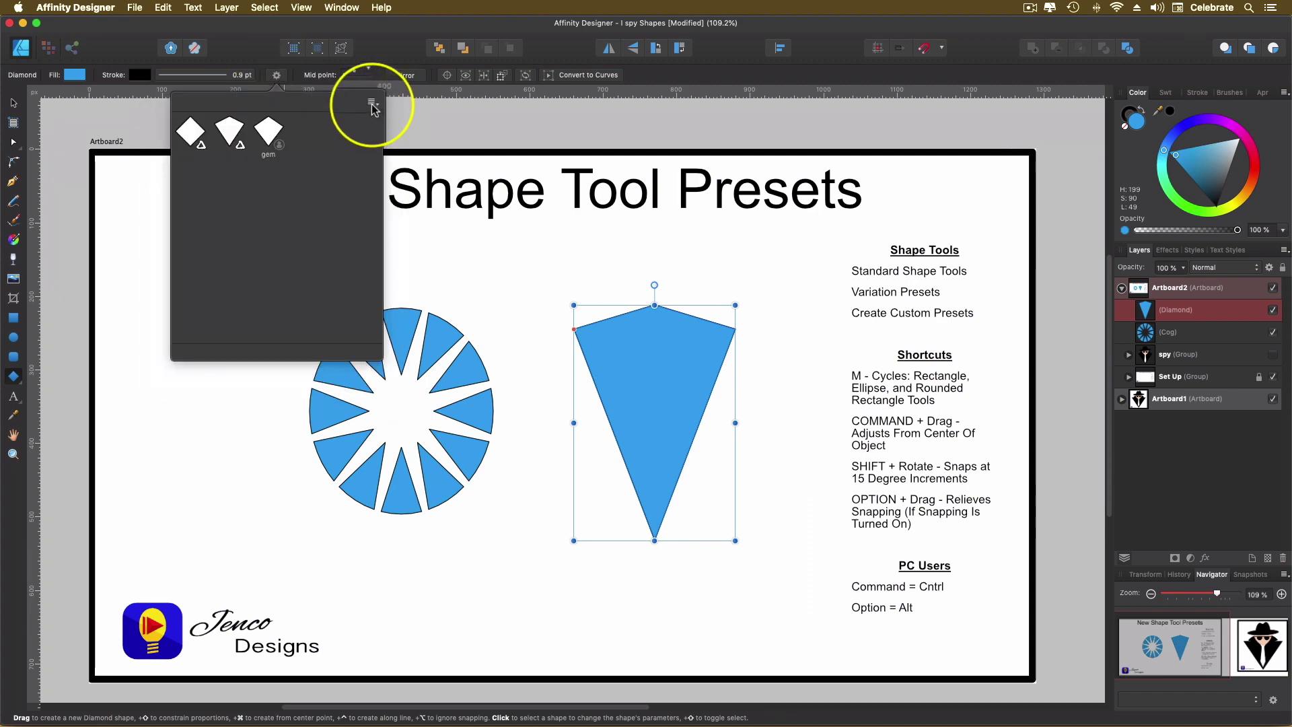
{"action": "left_click", "coordinate": [372, 106]}
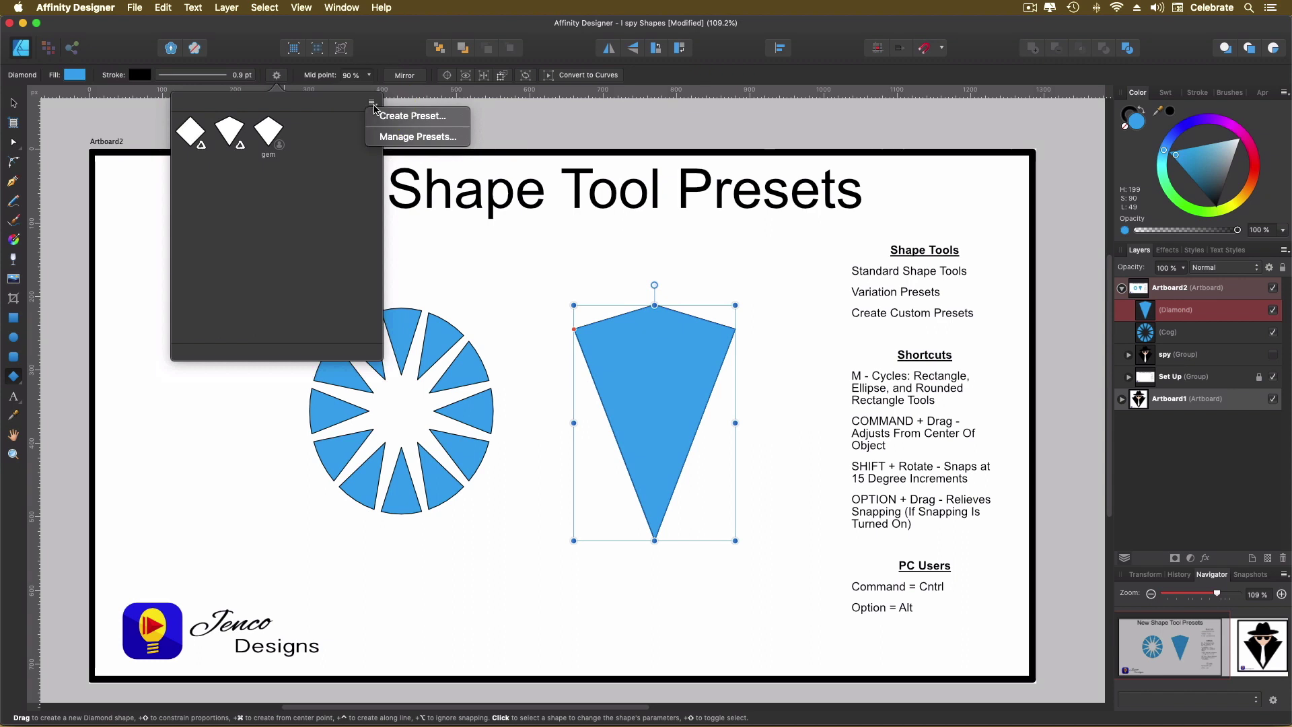
{"action": "left_click", "coordinate": [381, 116]}
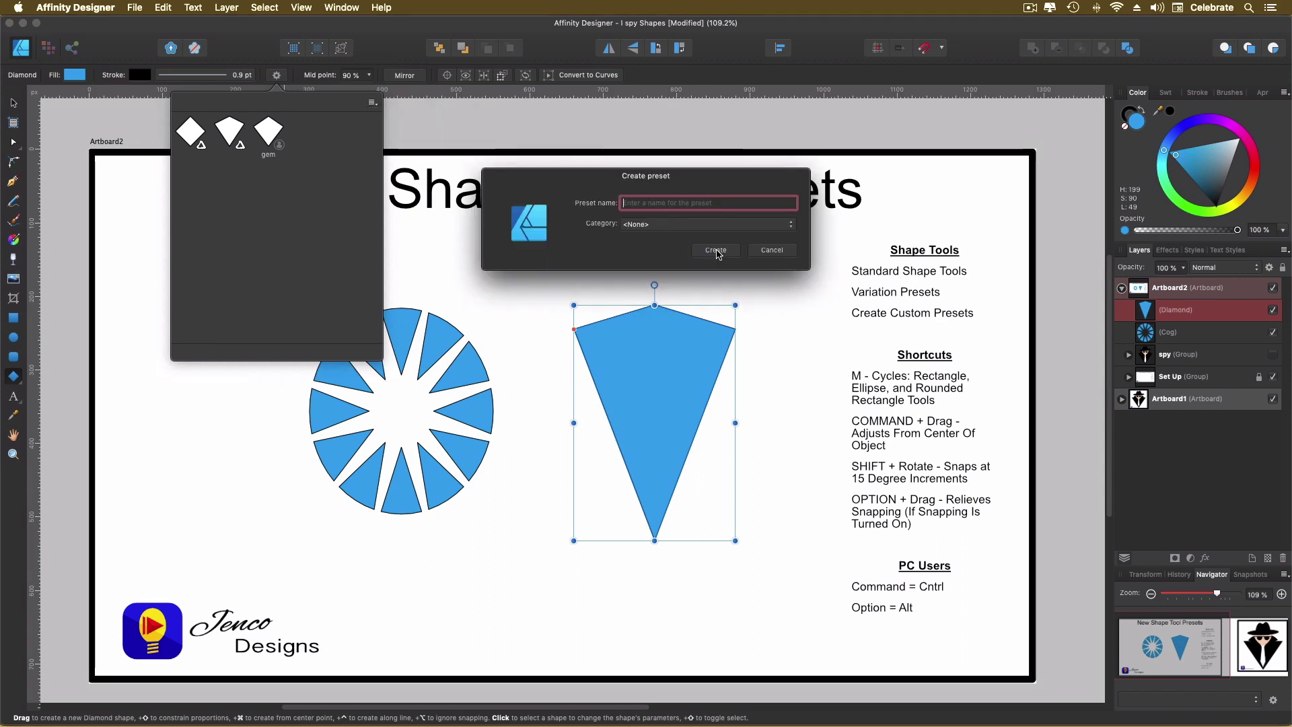
File the kite preset under the existing custom category, then deselect the diamond
{"action": "type", "text": "special"}
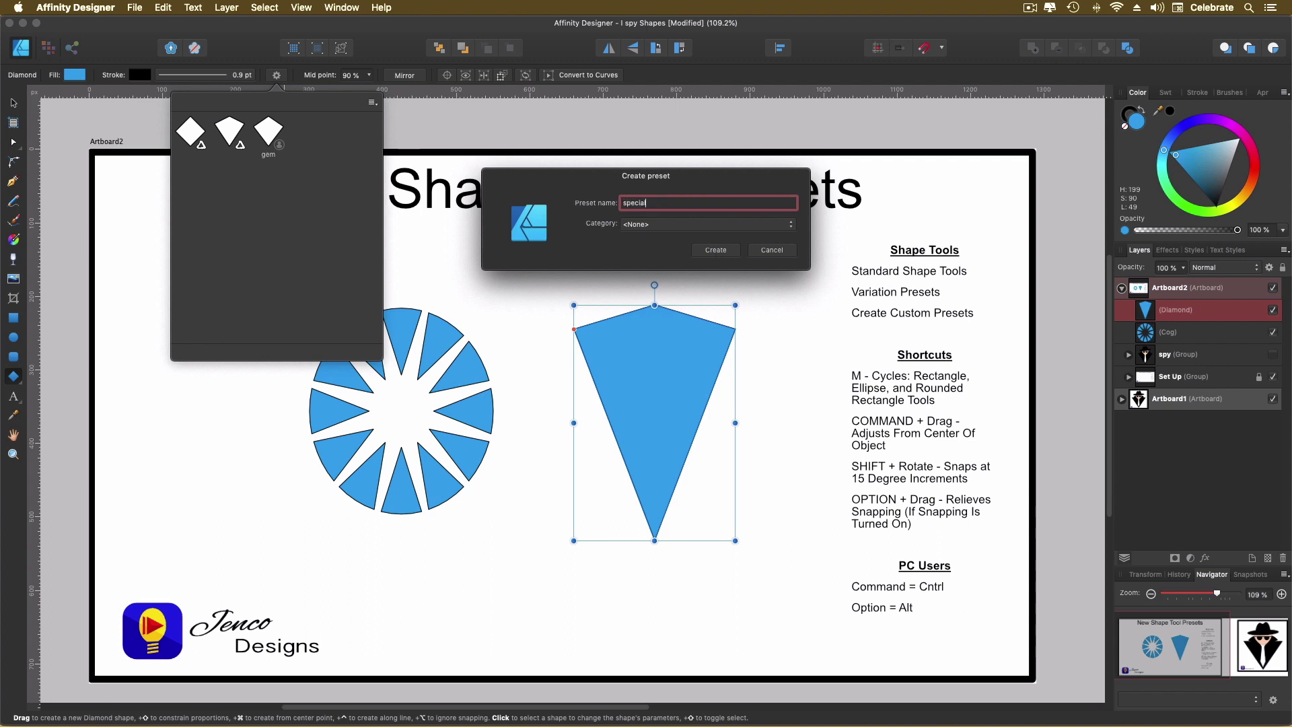
{"action": "left_click", "coordinate": [714, 229]}
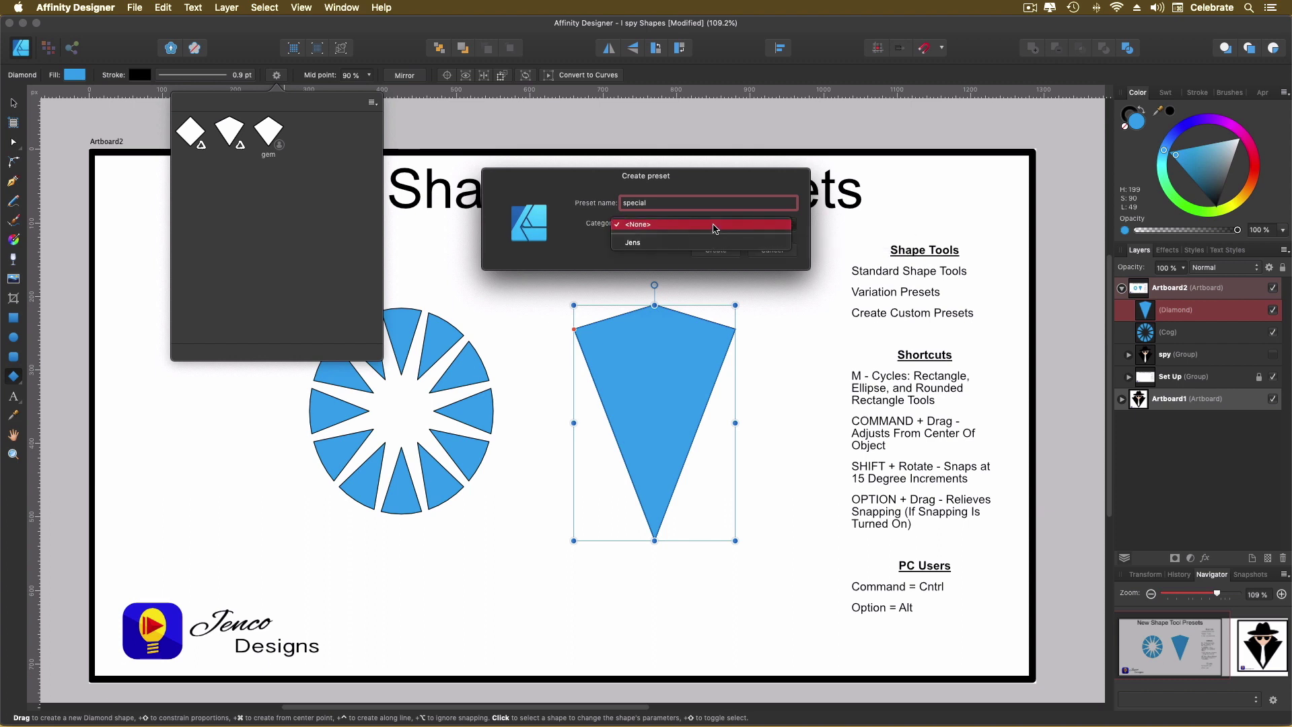
{"action": "left_click", "coordinate": [632, 243]}
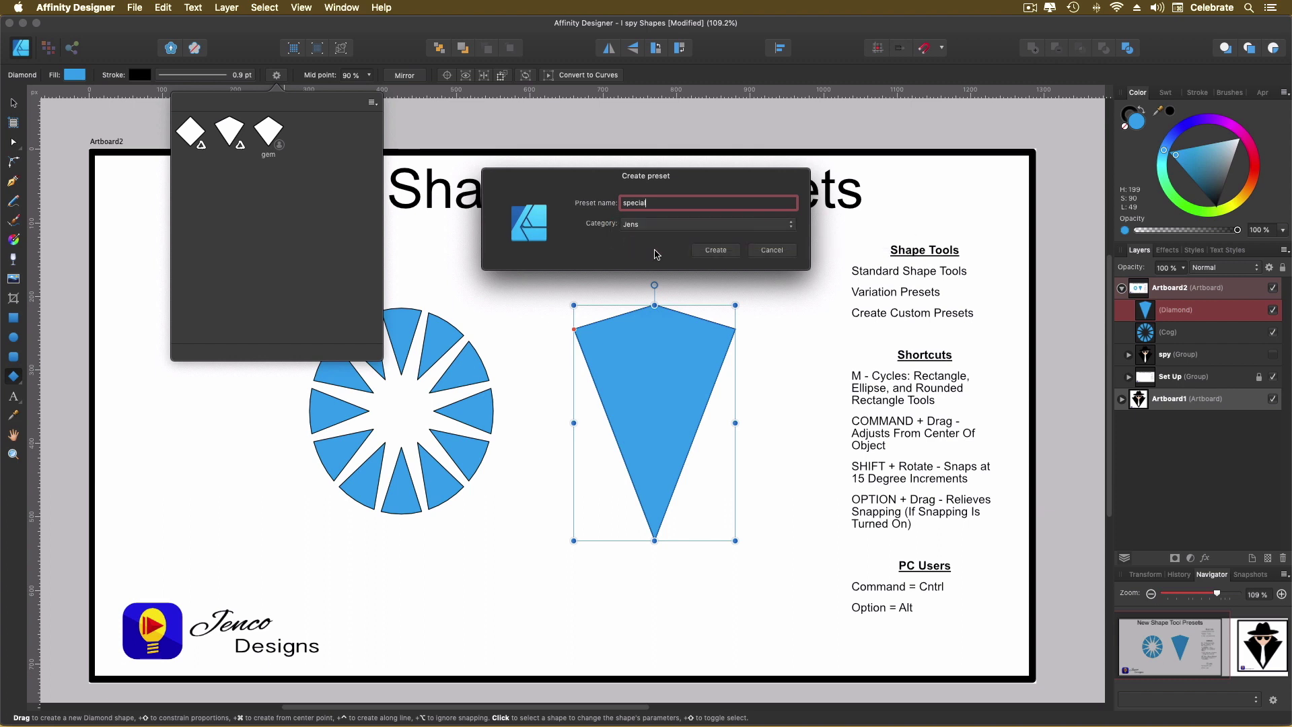
{"action": "left_click", "coordinate": [709, 253]}
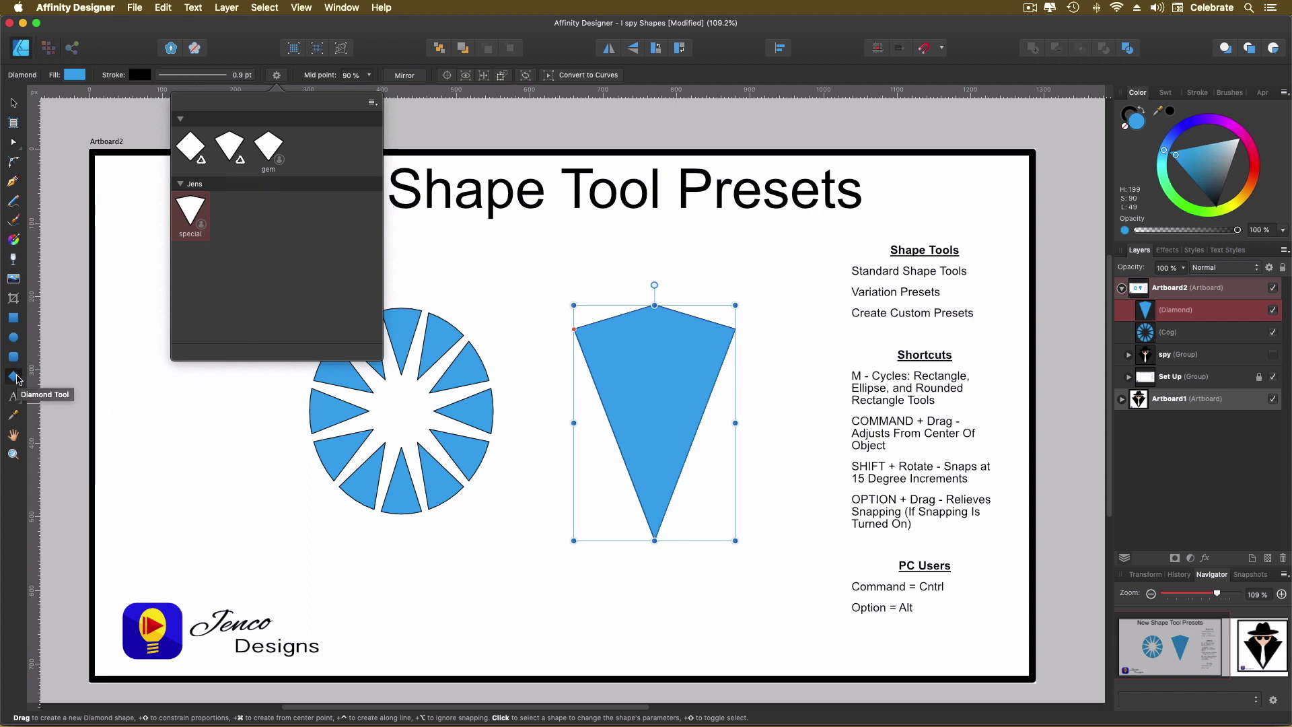
{"action": "left_click", "coordinate": [231, 446]}
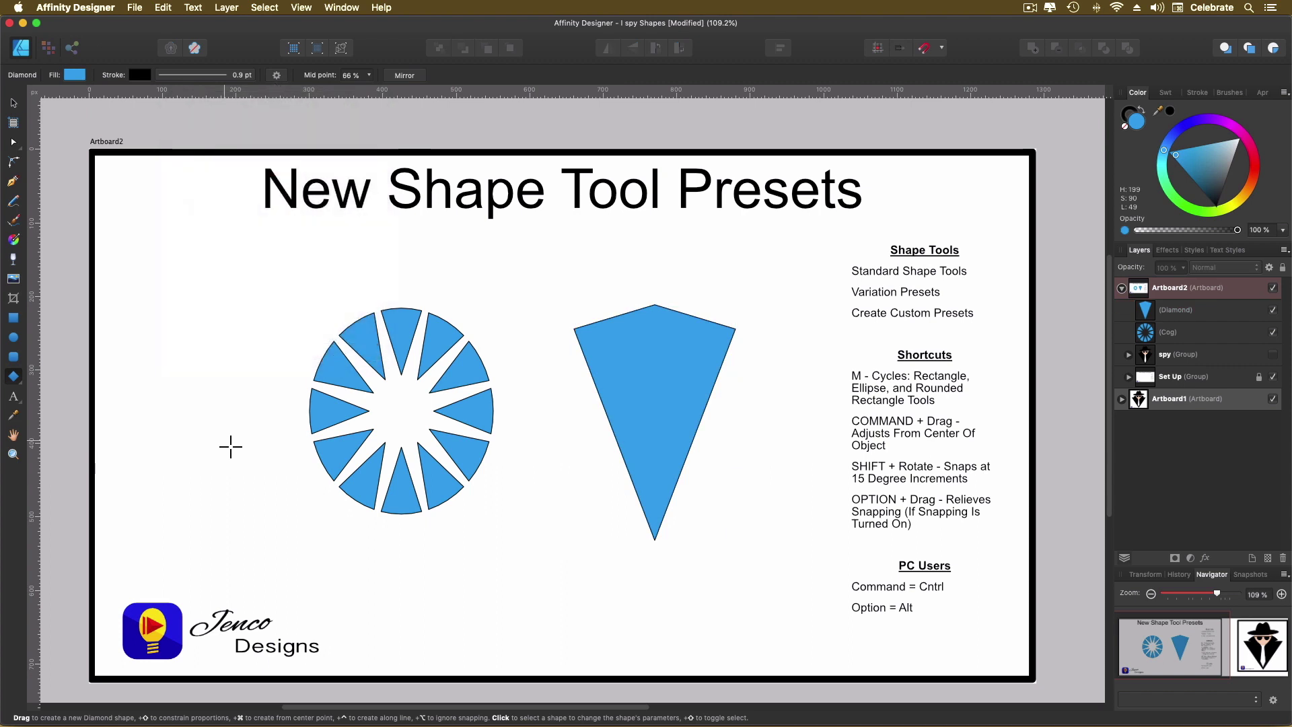
{"action": "left_click", "coordinate": [14, 377]}
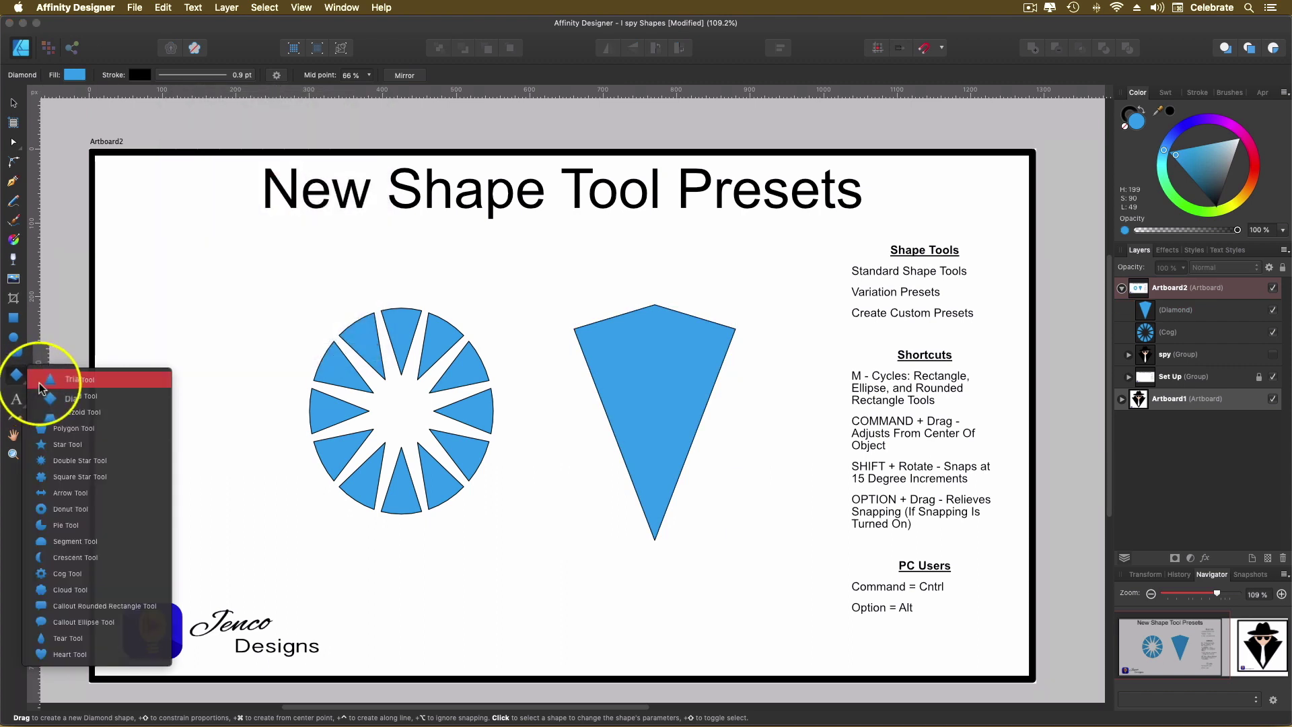
Check the Triangle Tool presets, then browse the whole library in the Preset manager and close it
{"action": "left_click", "coordinate": [40, 381]}
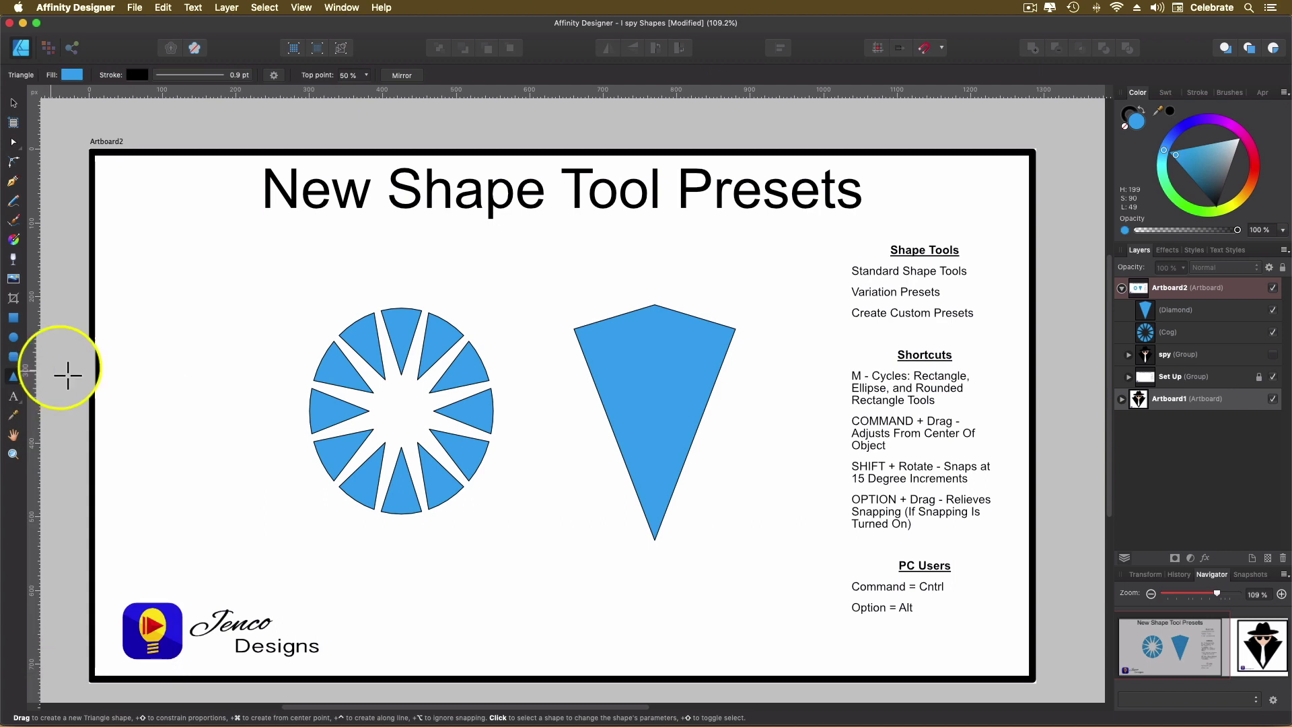
{"action": "left_click", "coordinate": [274, 75]}
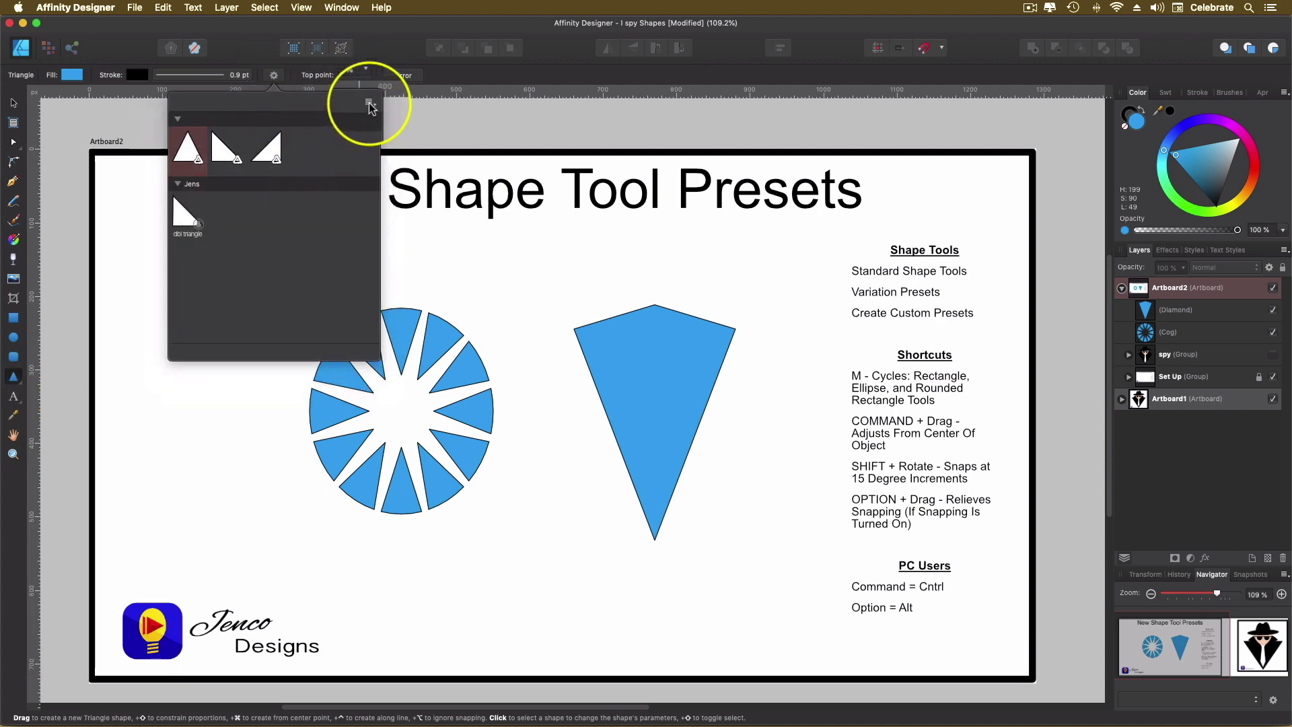
{"action": "left_click", "coordinate": [369, 102]}
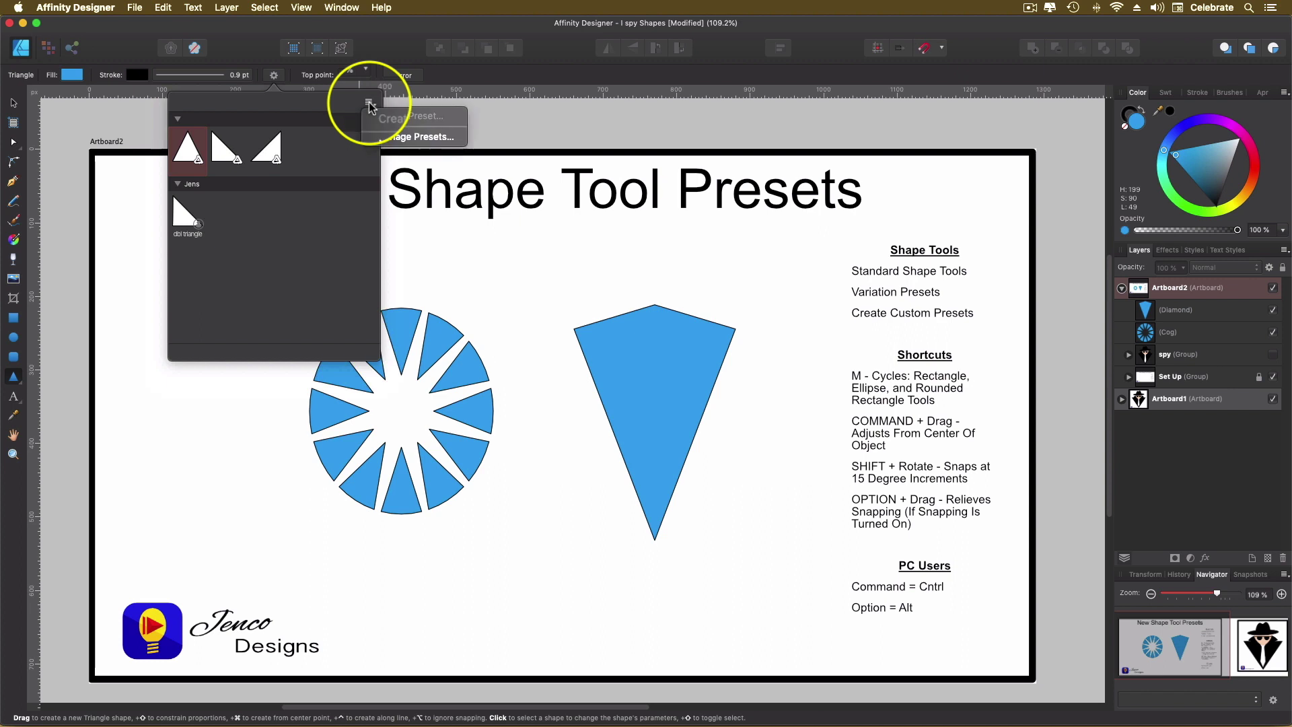
{"action": "left_click", "coordinate": [380, 137]}
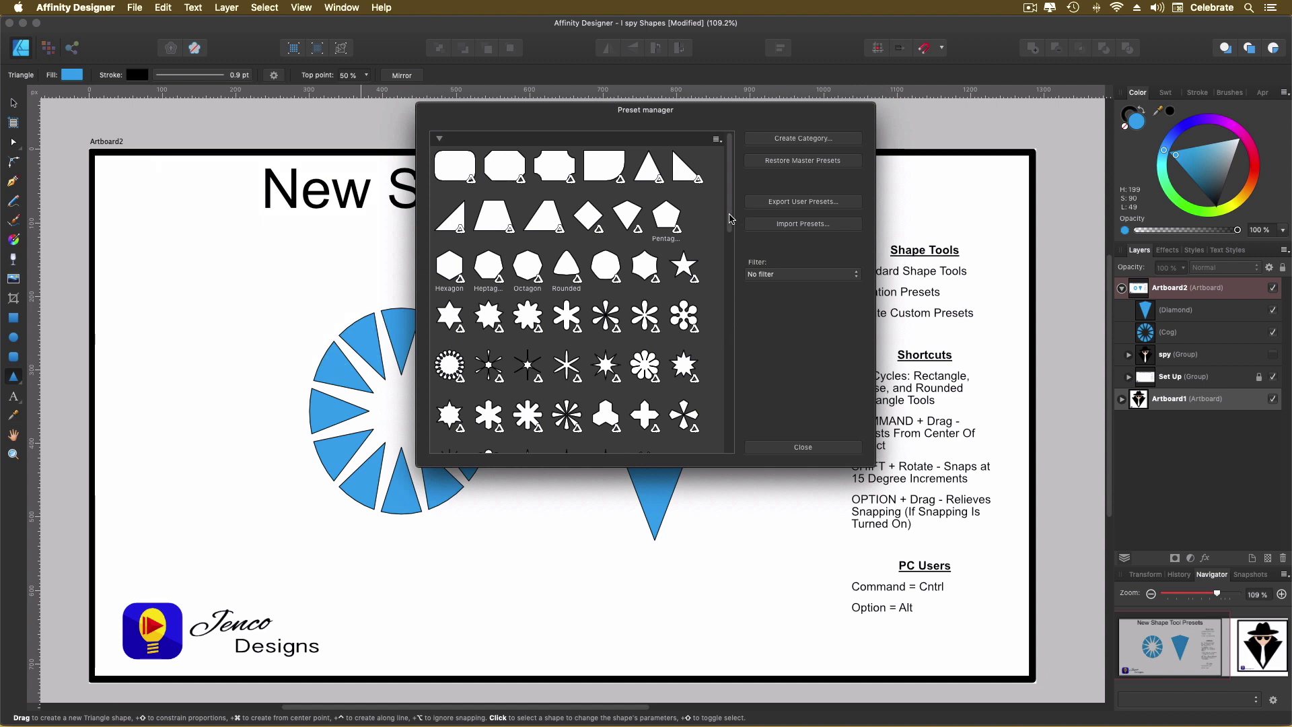
{"action": "left_click_drag", "start_coordinate": [730, 218], "coordinate": [755, 436]}
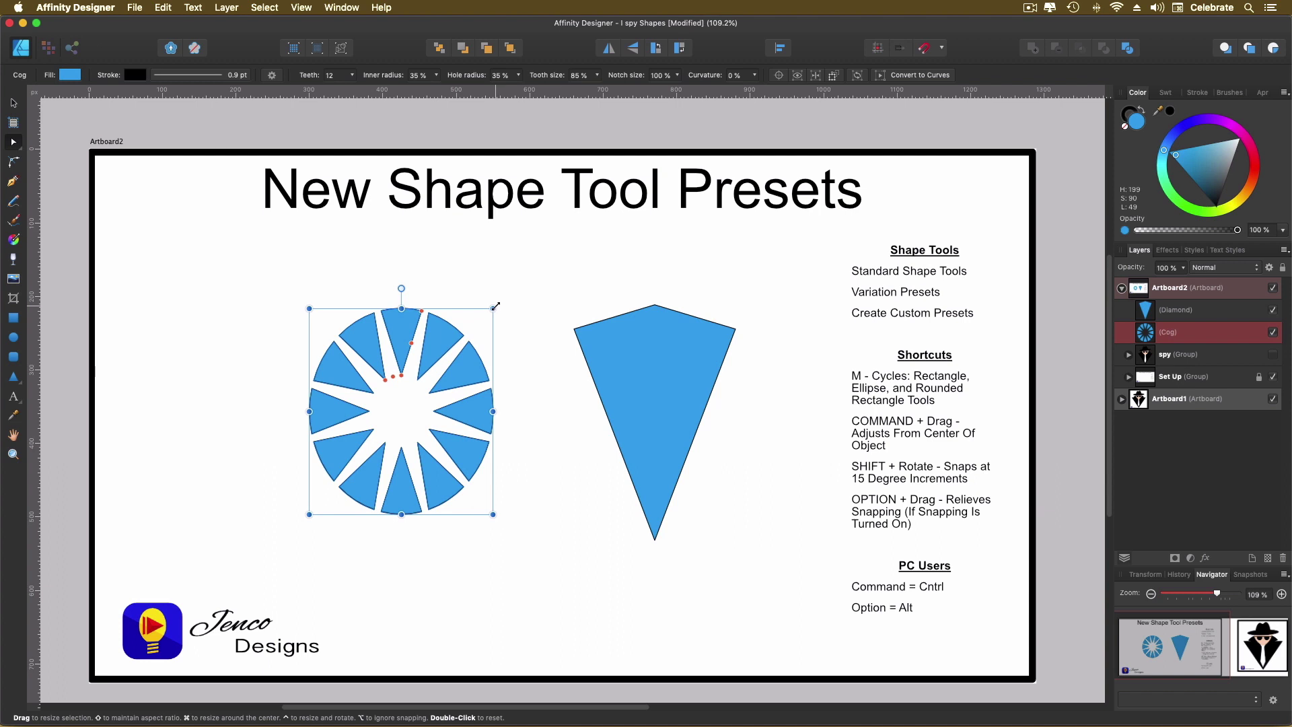
Resize the cog slightly wider and shorter, then select the diamond
{"action": "left_click_drag", "start_coordinate": [496, 306], "coordinate": [501, 311]}
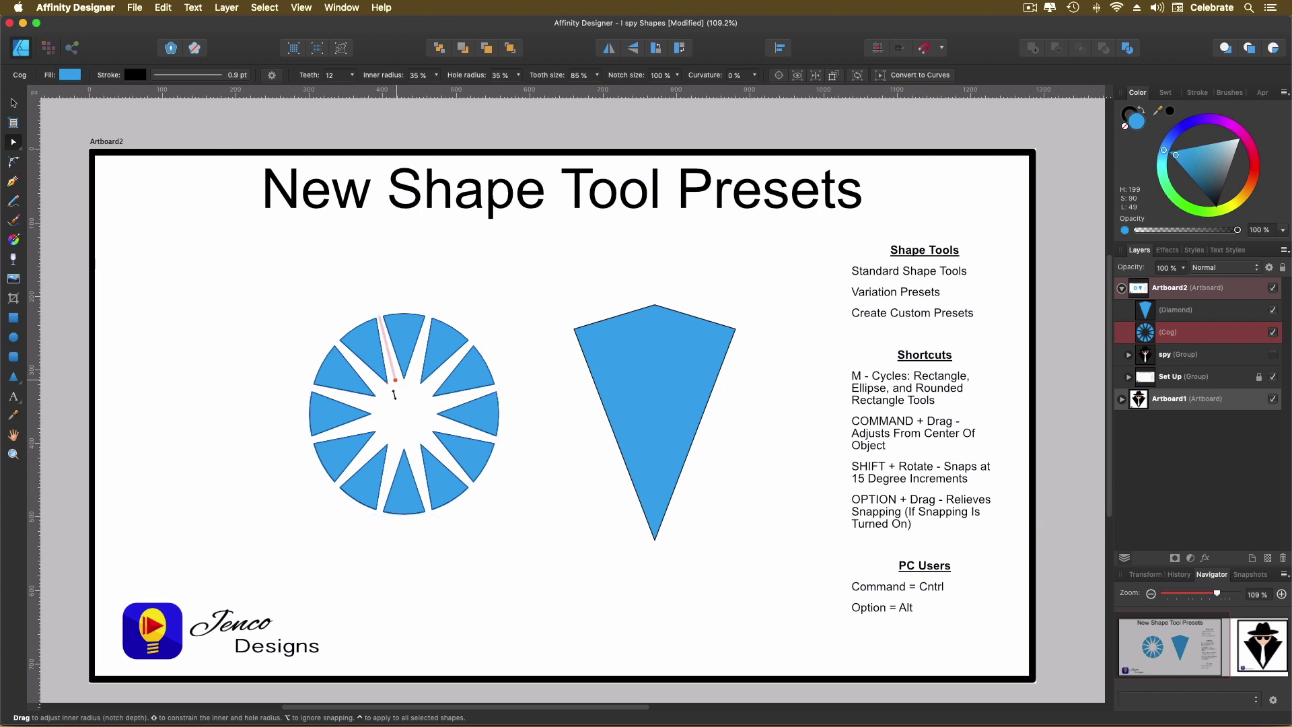
{"action": "left_click", "coordinate": [623, 389]}
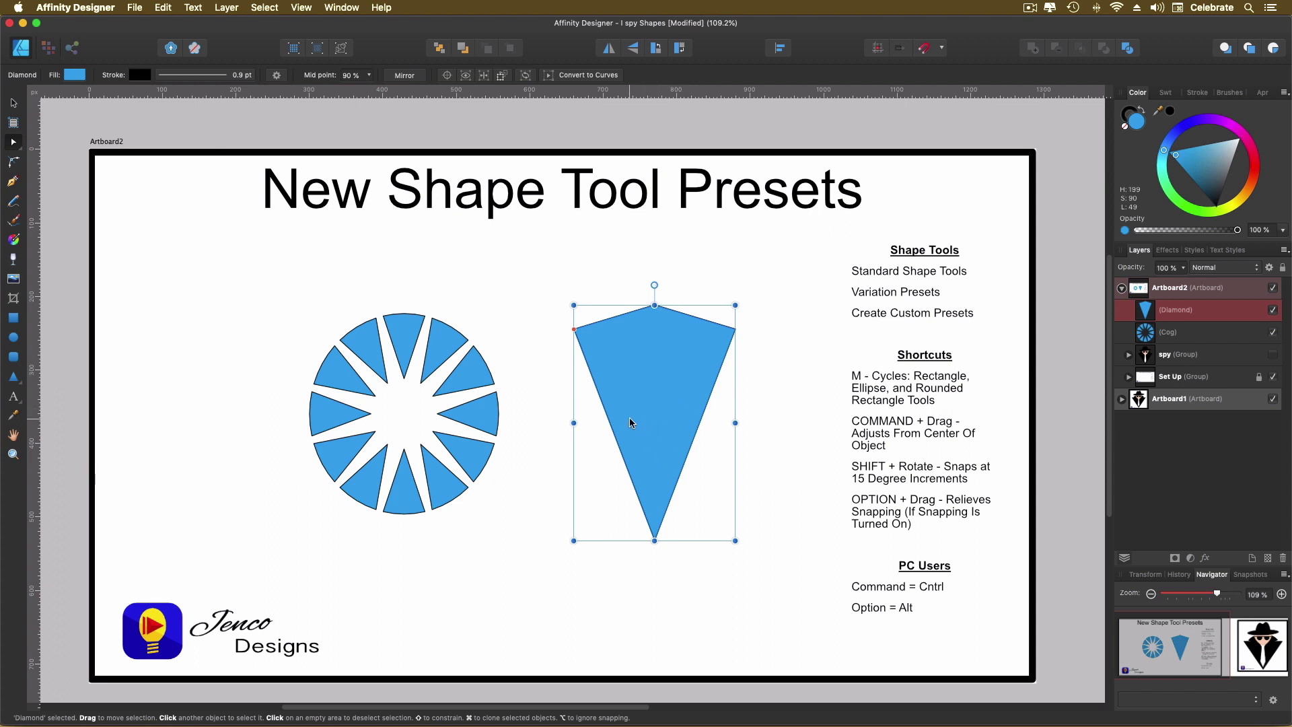
Show the Assets panel via View > Studio and switch to the Move Tool
{"action": "left_click", "coordinate": [300, 9]}
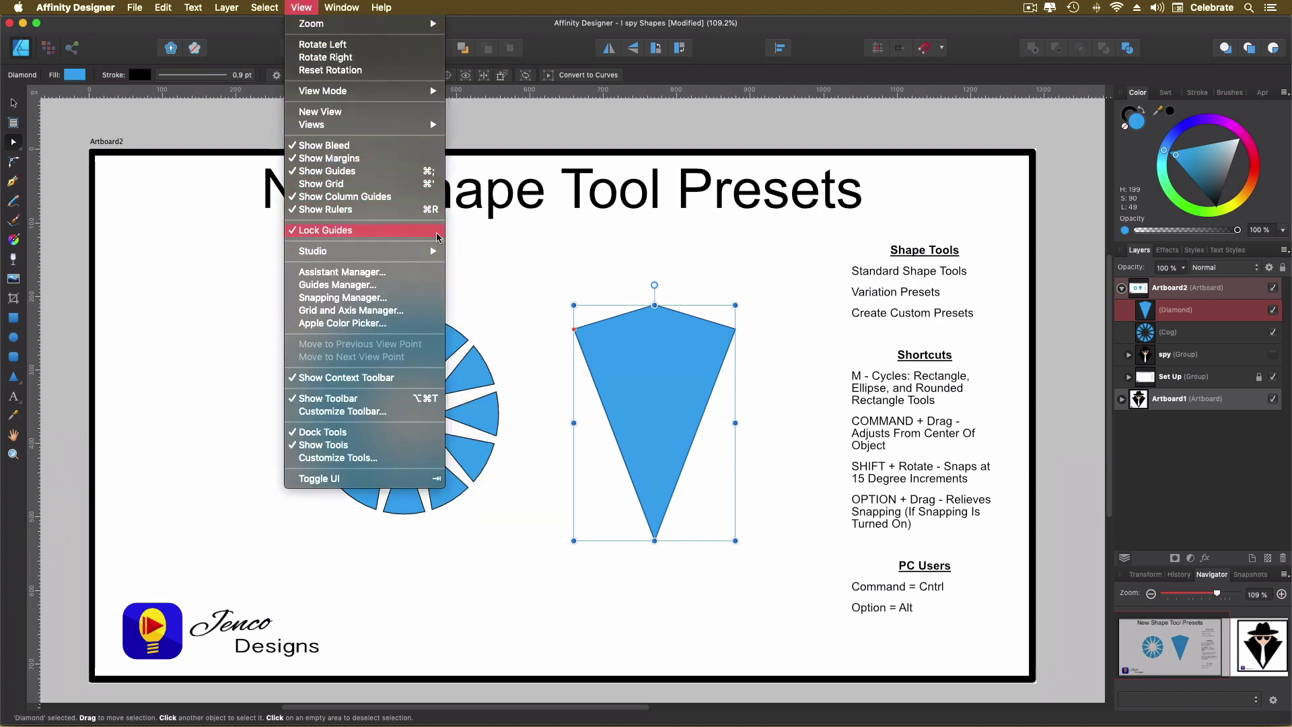
{"action": "mouse_move", "coordinate": [329, 253]}
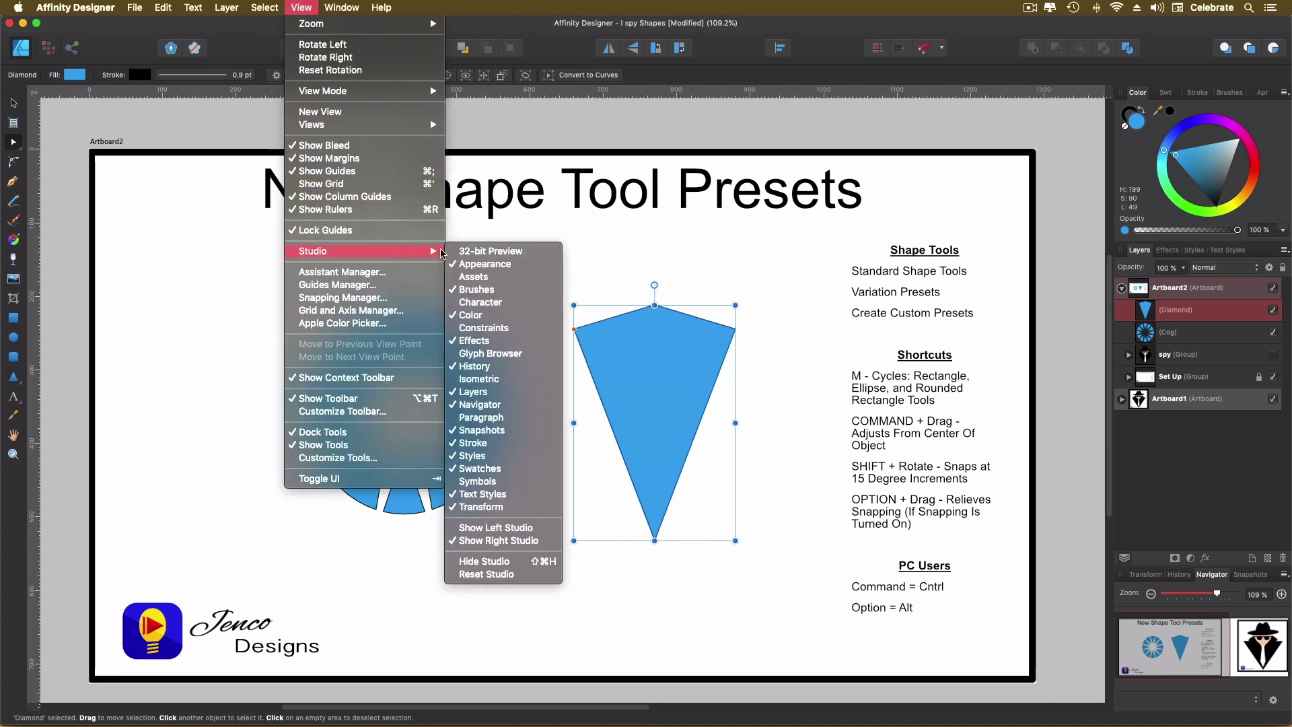
{"action": "left_click", "coordinate": [473, 277]}
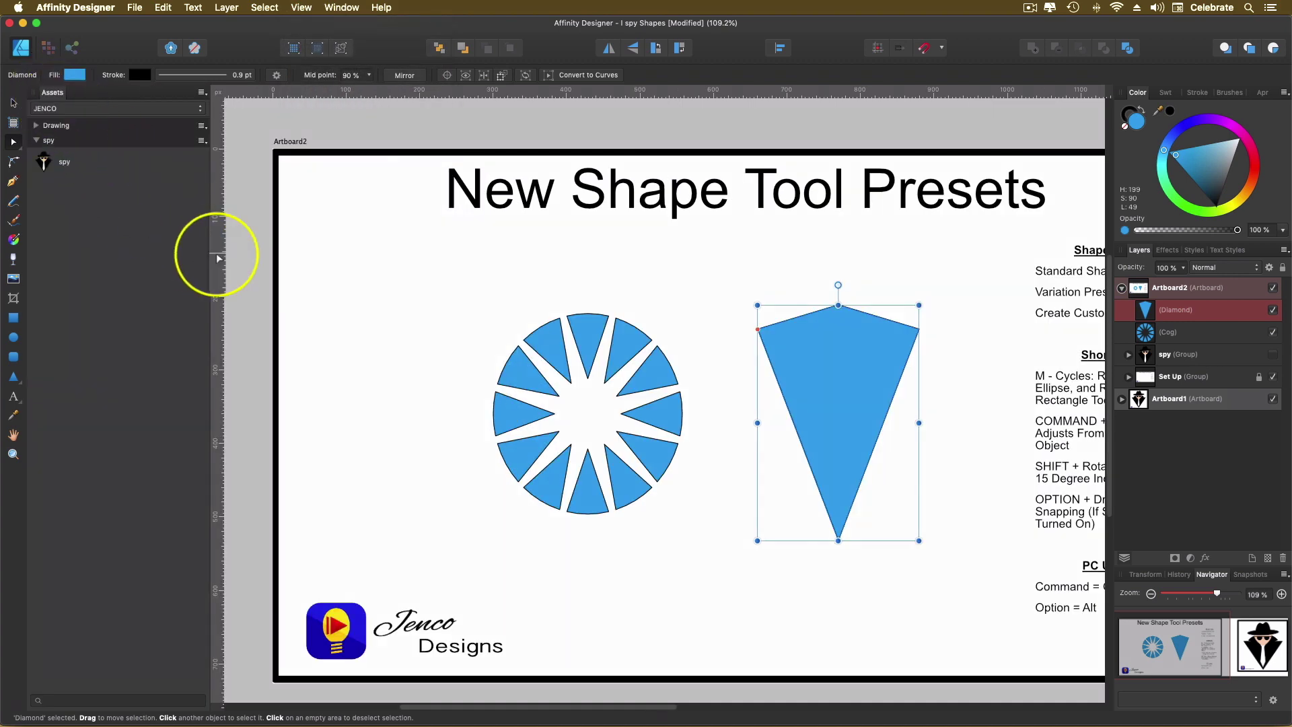
{"action": "key", "text": "v"}
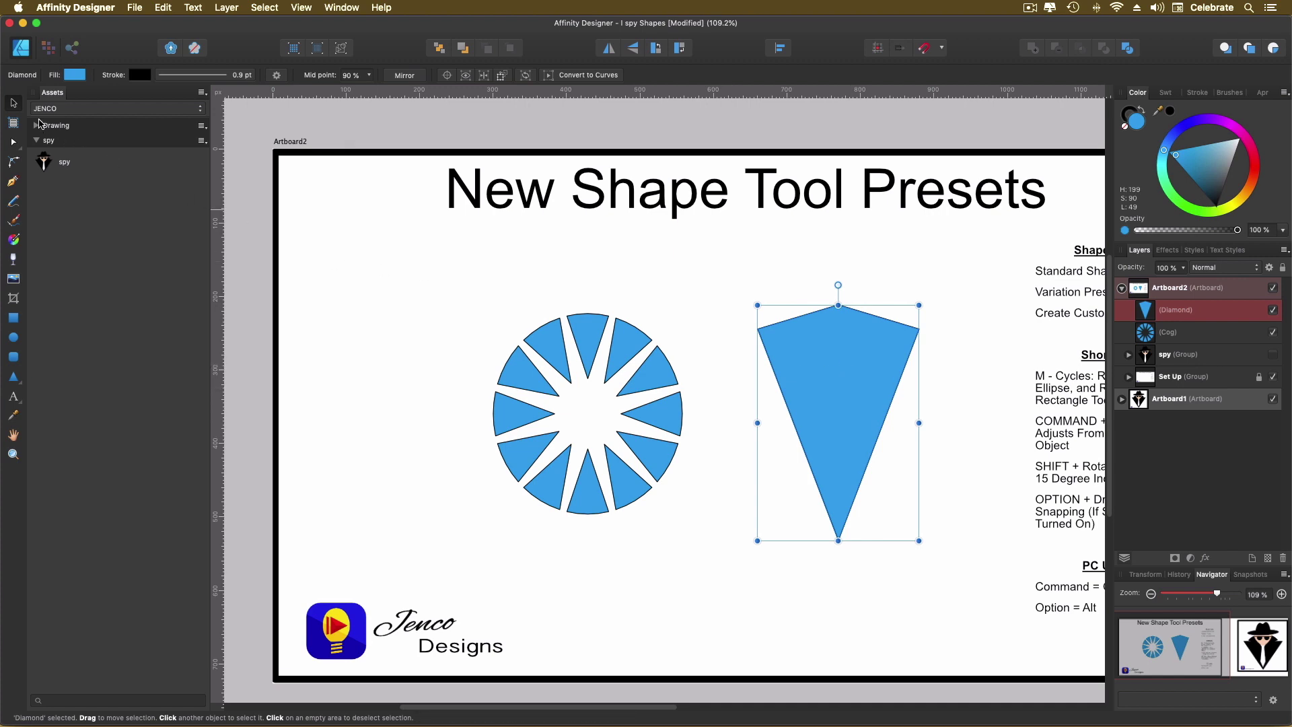
Add the diamond to the spy asset category, then delete it from the artboard
{"action": "left_click", "coordinate": [202, 141]}
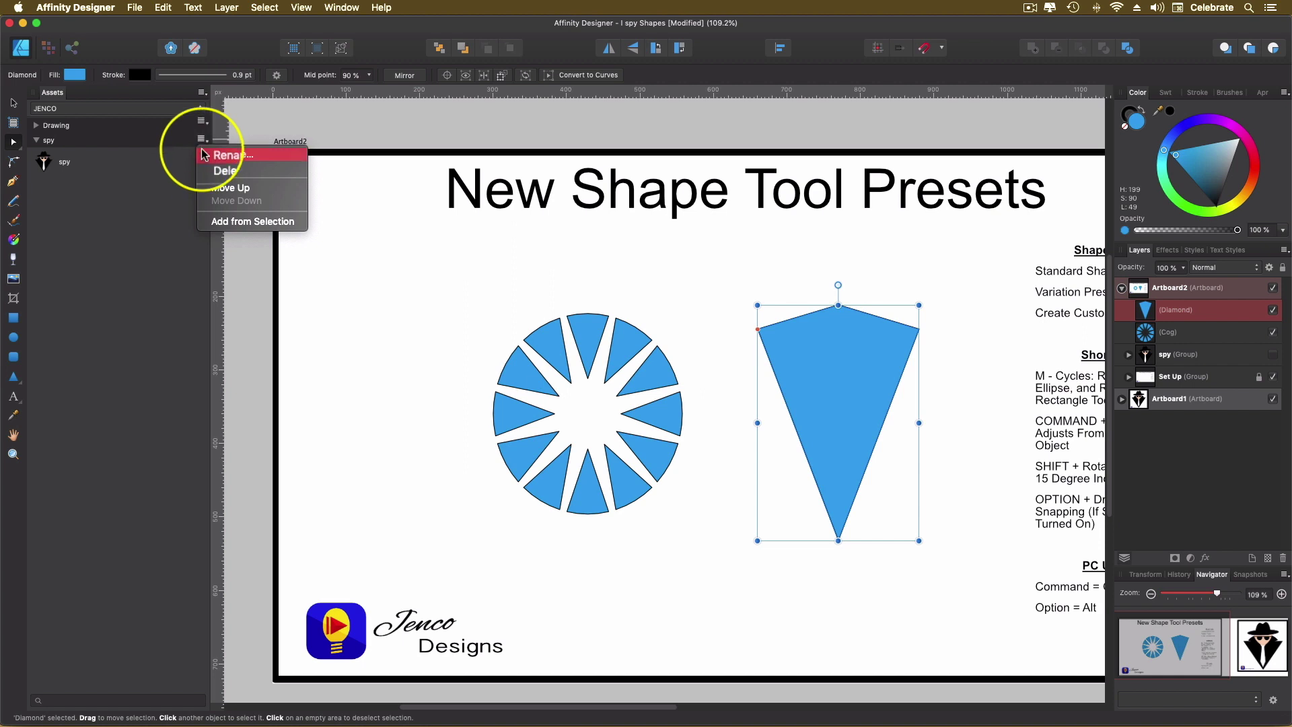
{"action": "left_click", "coordinate": [204, 221]}
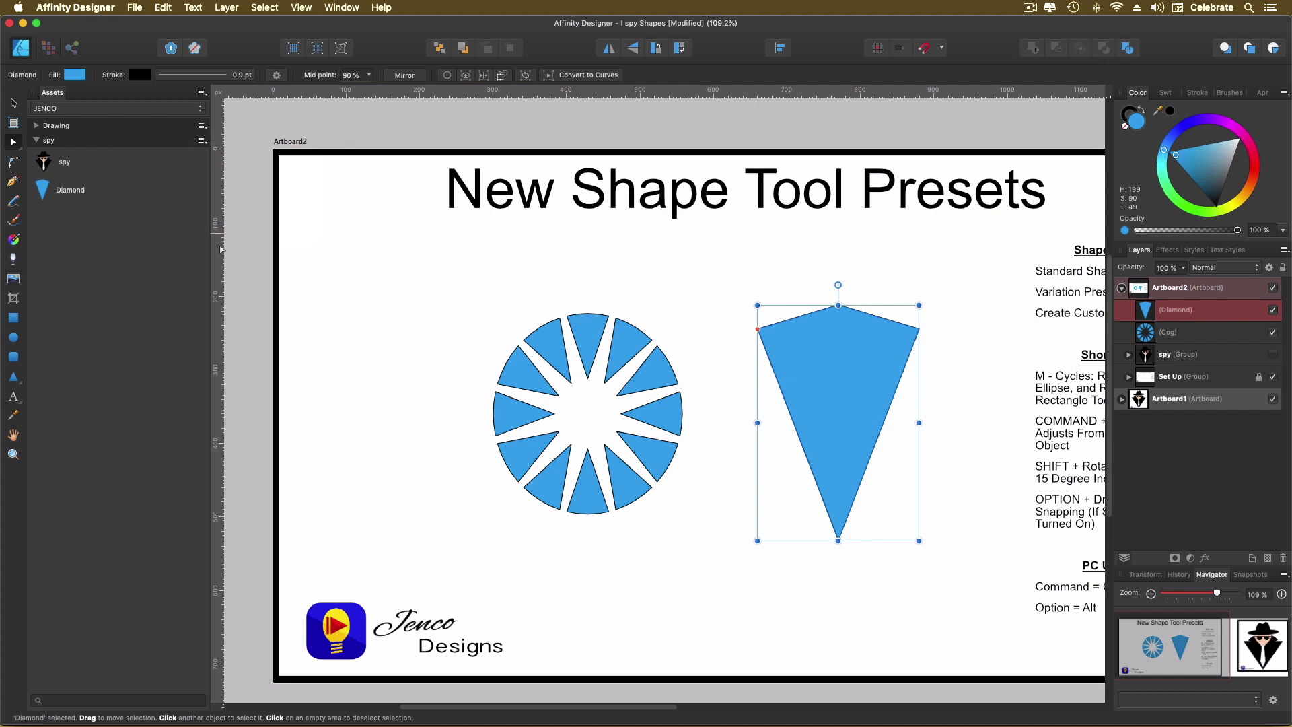
{"action": "key", "text": "Delete"}
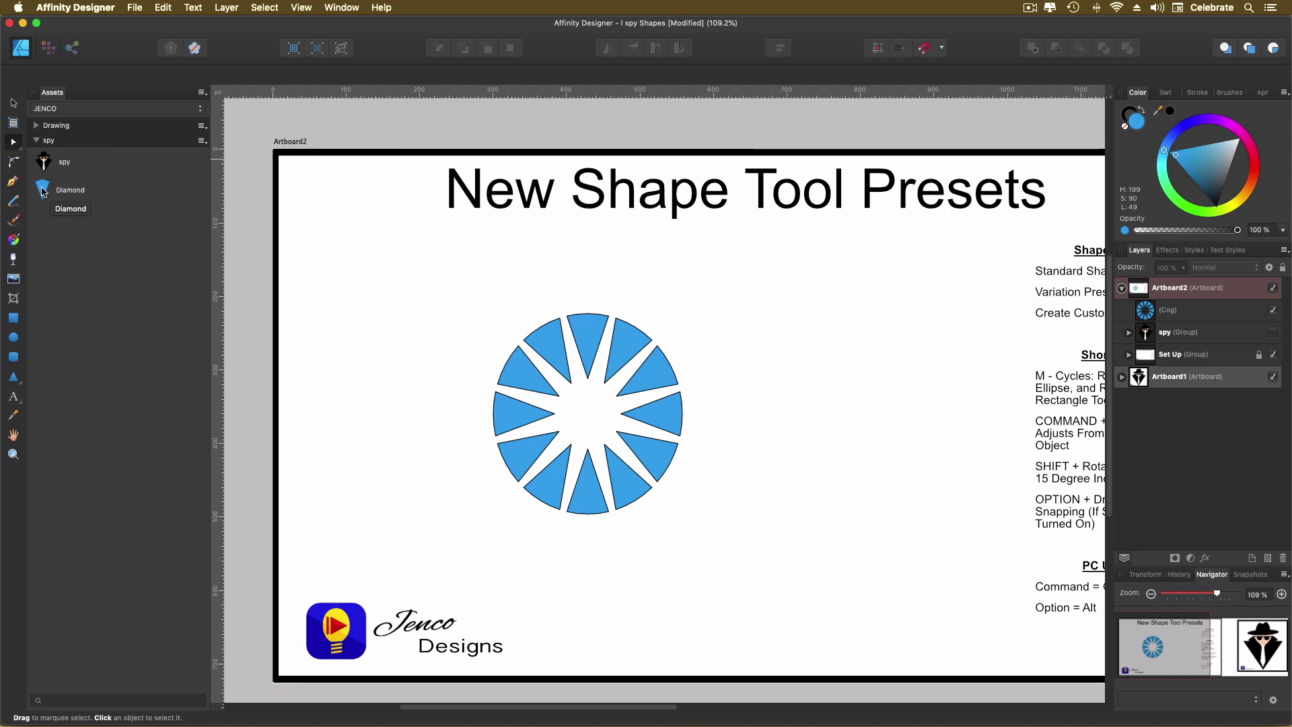
Place the Diamond asset right of the cog, making it slightly wider and taller
{"action": "left_click_drag", "start_coordinate": [42, 191], "coordinate": [686, 398]}
{"action": "left_click_drag", "start_coordinate": [736, 359], "coordinate": [827, 441]}
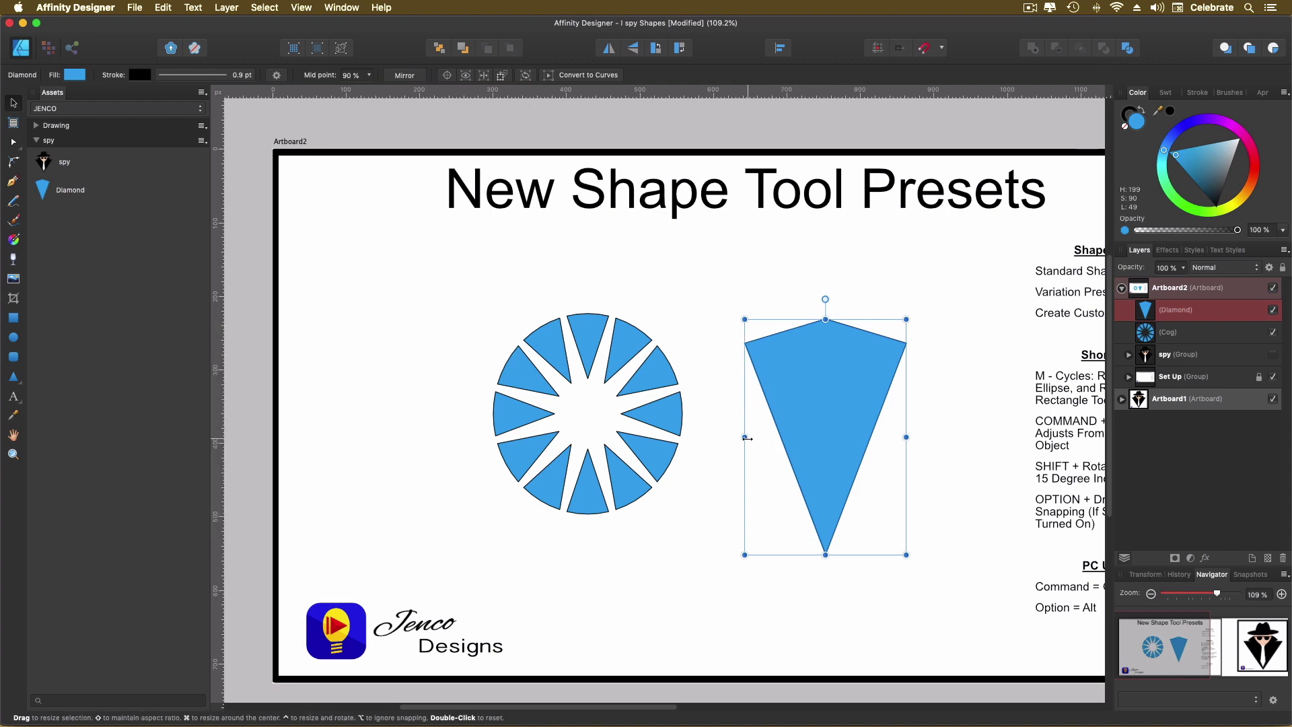
{"action": "mouse_move", "coordinate": [747, 438]}
{"action": "left_mouse_down"}
{"action": "mouse_move", "coordinate": [727, 432]}
{"action": "mouse_move", "coordinate": [747, 430]}
{"action": "left_mouse_up"}
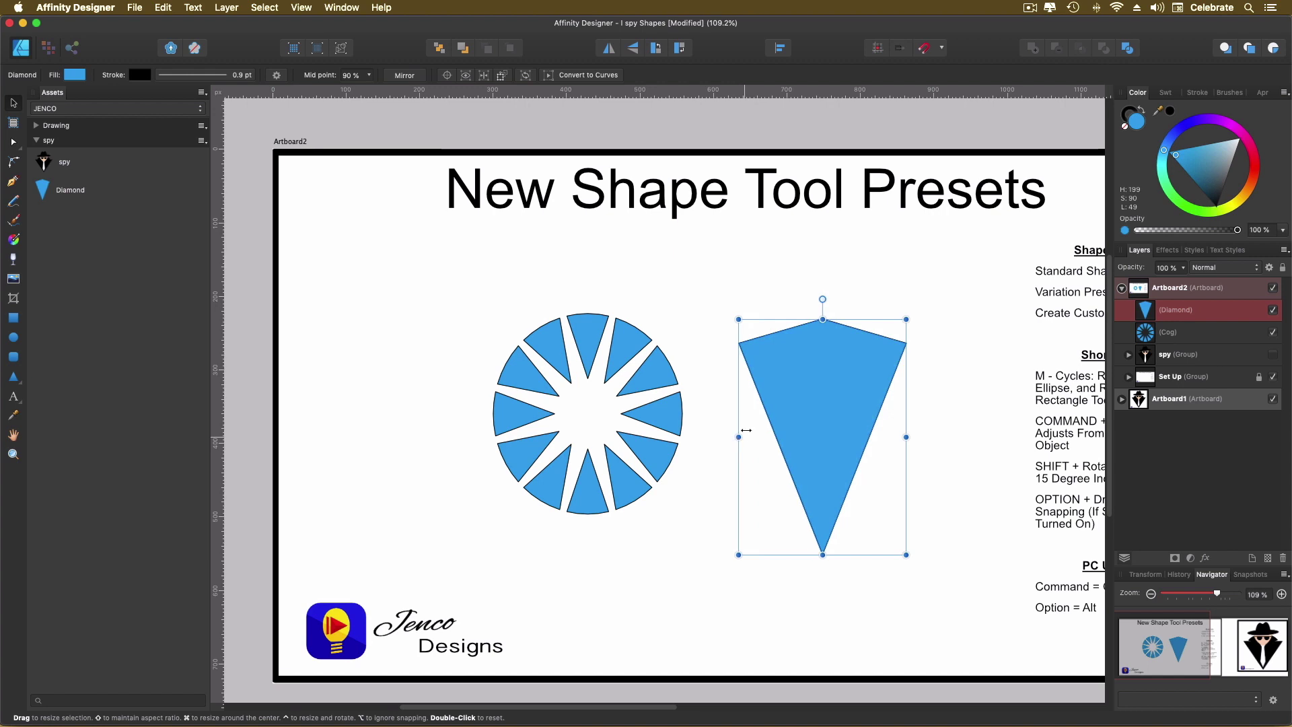
{"action": "mouse_move", "coordinate": [822, 319]}
{"action": "left_mouse_down"}
{"action": "mouse_move", "coordinate": [826, 210]}
{"action": "mouse_move", "coordinate": [832, 296]}
{"action": "left_mouse_up"}
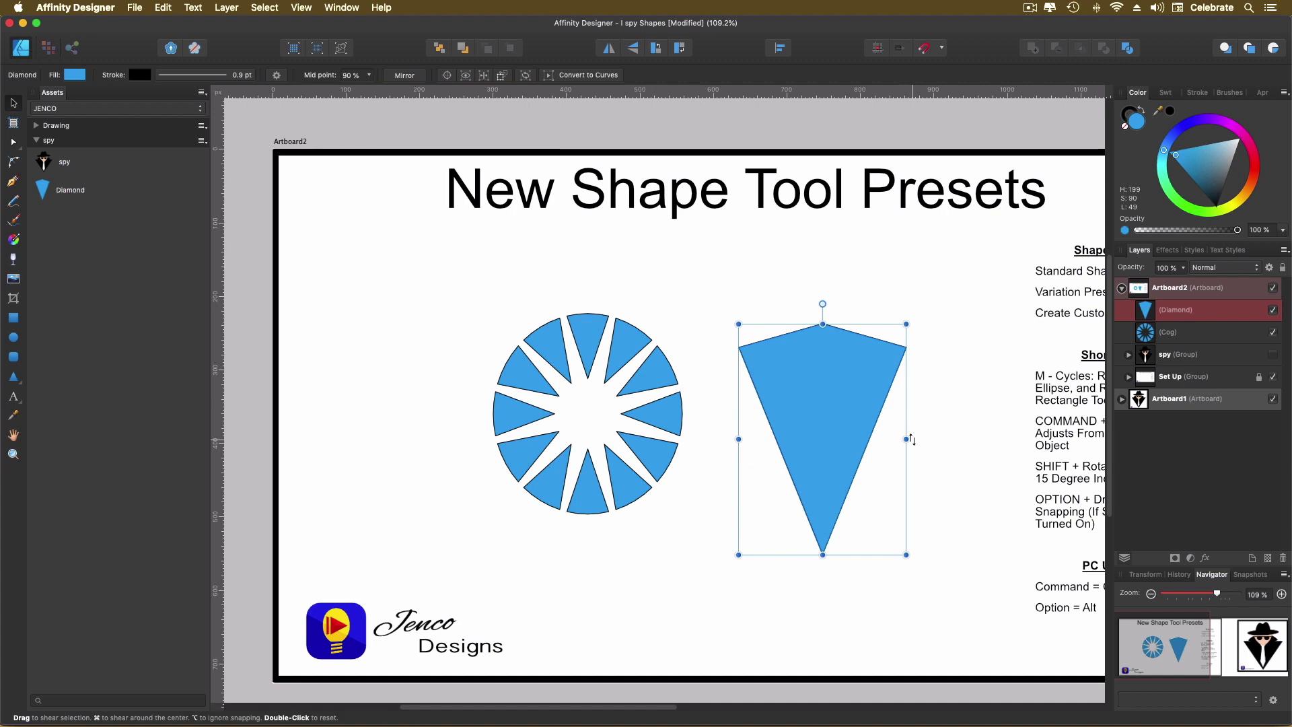
{"action": "mouse_move", "coordinate": [910, 438]}
{"action": "left_mouse_down"}
{"action": "mouse_move", "coordinate": [913, 421]}
{"action": "mouse_move", "coordinate": [909, 446]}
{"action": "left_mouse_up"}
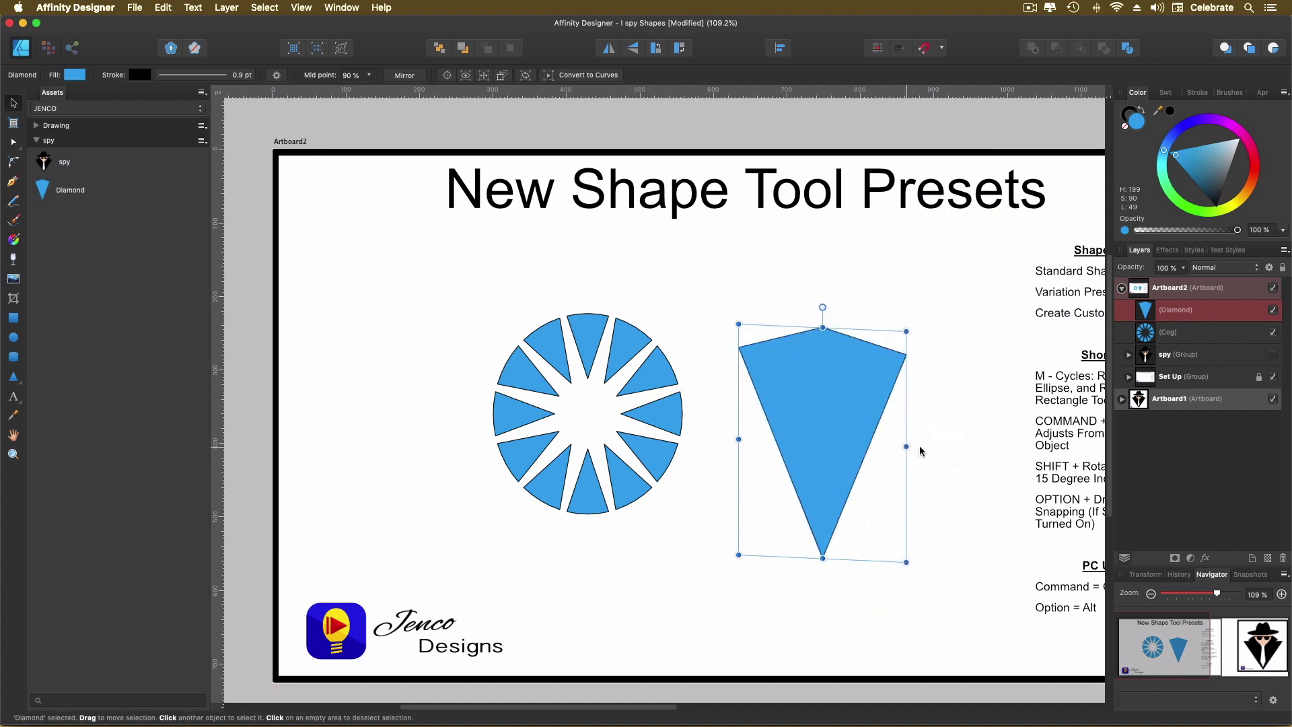
{"action": "key", "text": "super+z"}
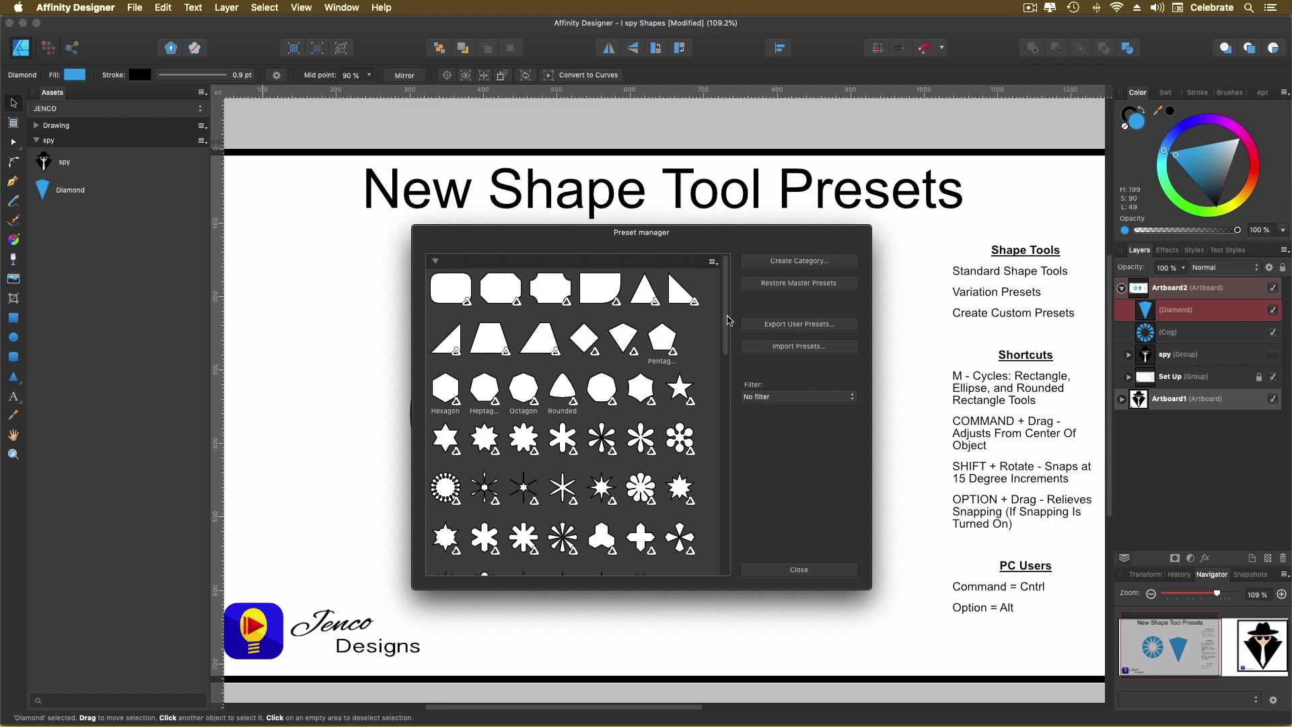
{"action": "left_click_drag", "start_coordinate": [728, 322], "coordinate": [731, 468]}
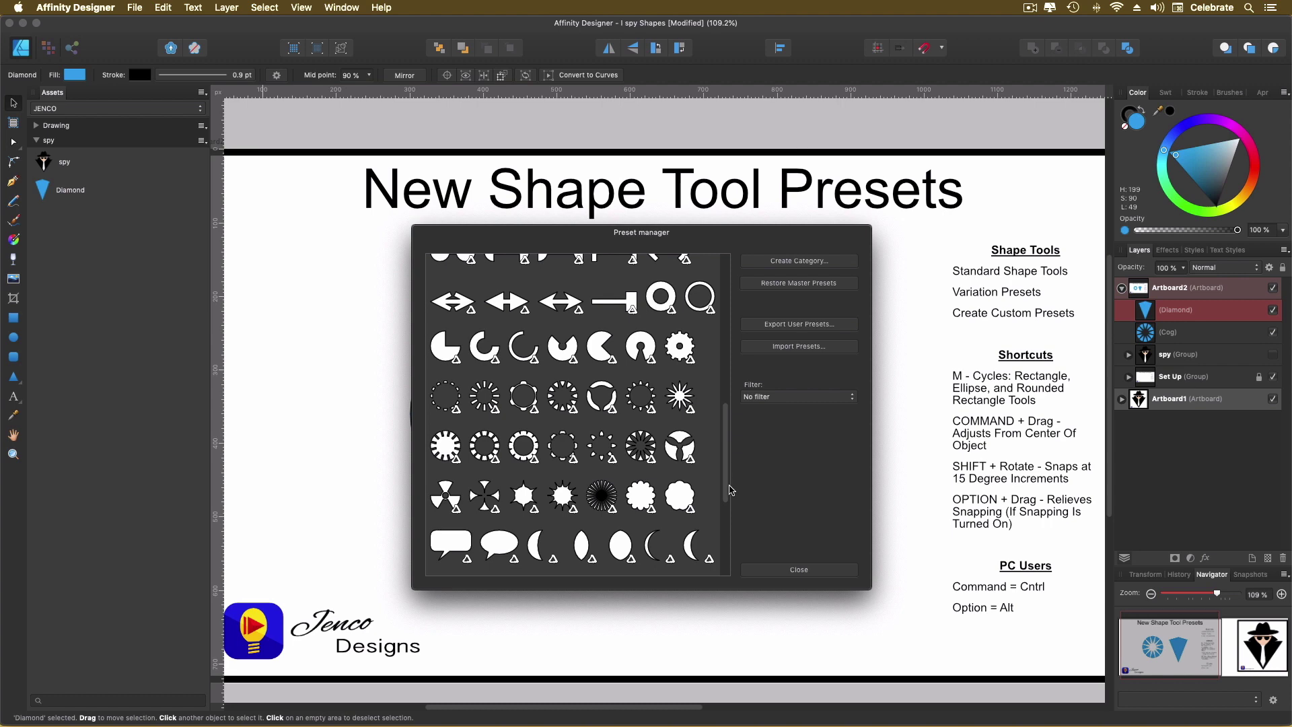
{"action": "left_click_drag", "start_coordinate": [726, 469], "coordinate": [738, 317]}
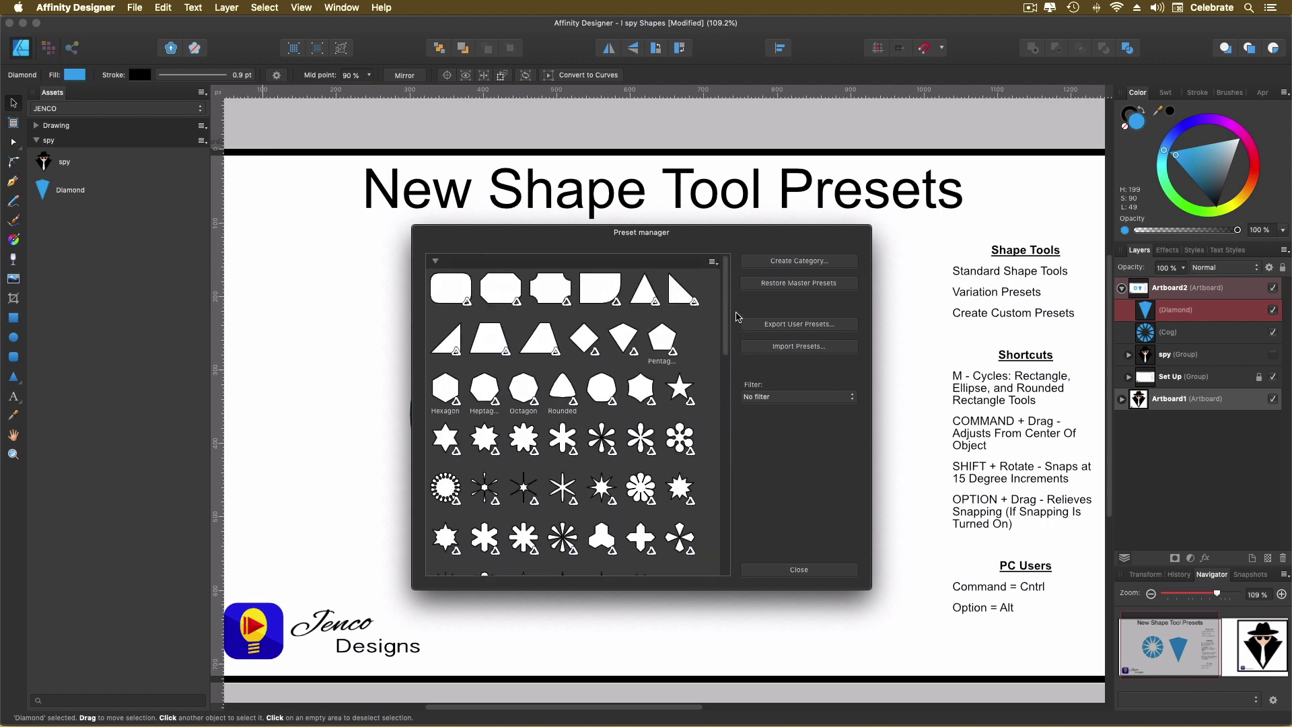